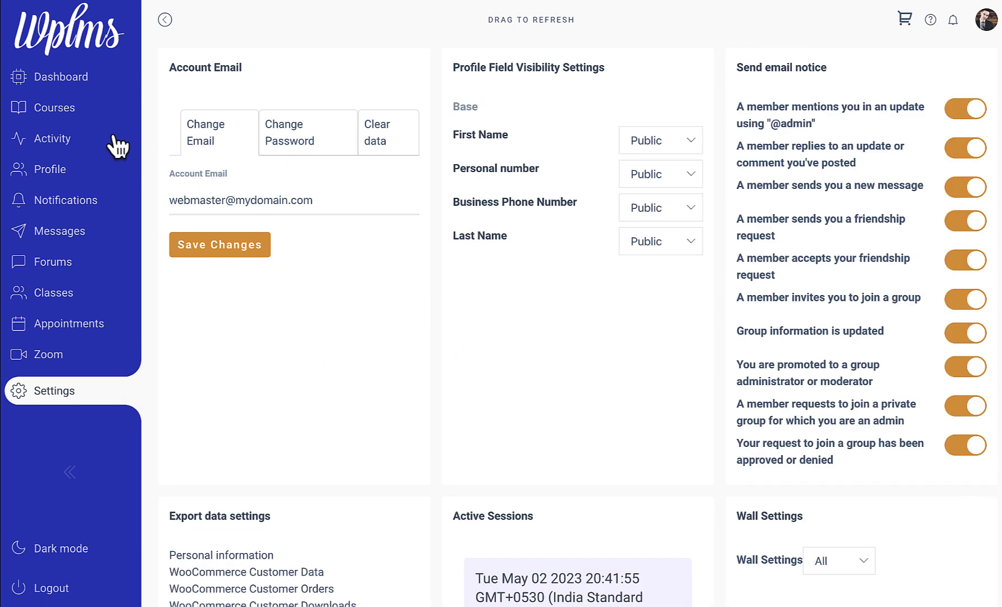
Go to the Courses page, which lists scorm course, Artificial Intelligence and UI/UX Basics
click(72, 113)
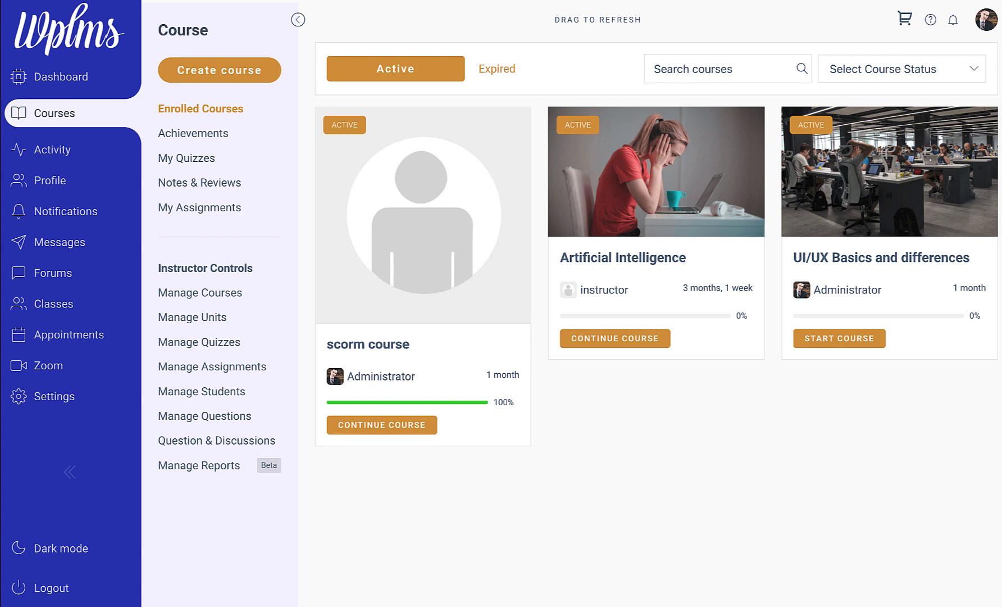
Open the empty Manage Quizzes list and bring up the Simple/Dynamic/Live Contest/Scorm quiz type choices
click(197, 344)
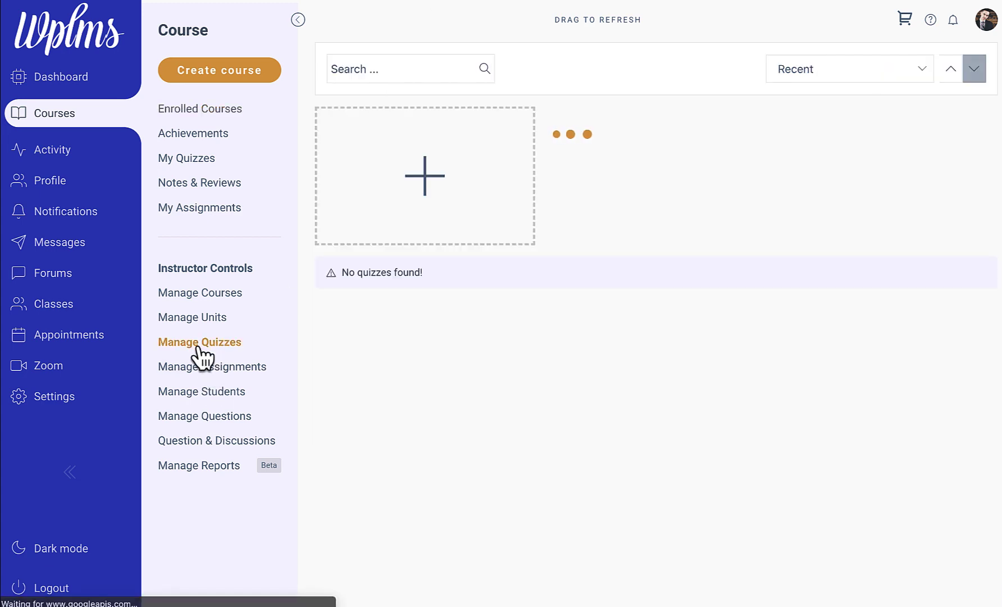
click(417, 173)
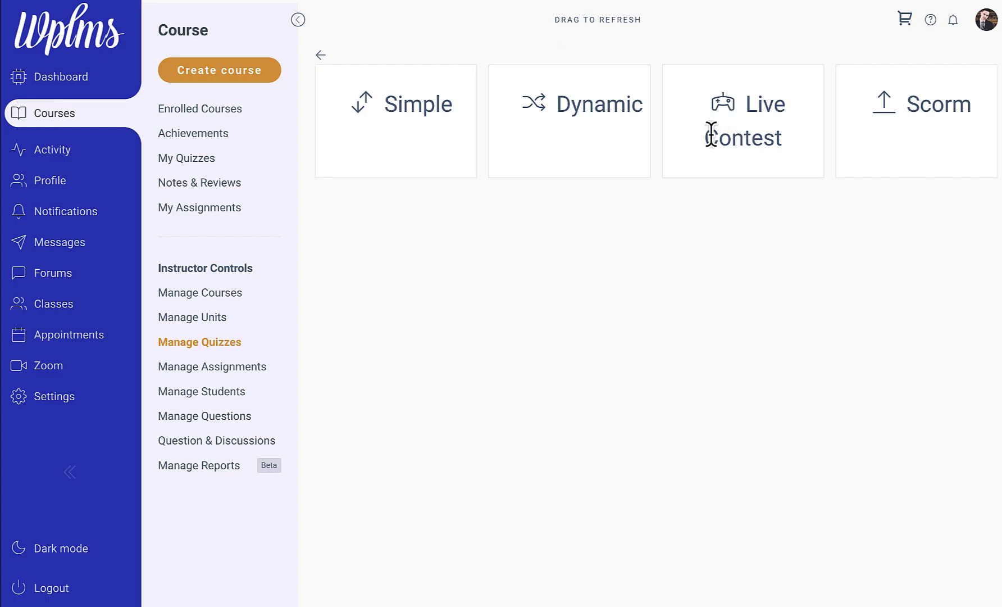
Choose Live Contest, title it 'Math Contest', set a 2-minute duration and enable Auto Evaluate Results
click(753, 145)
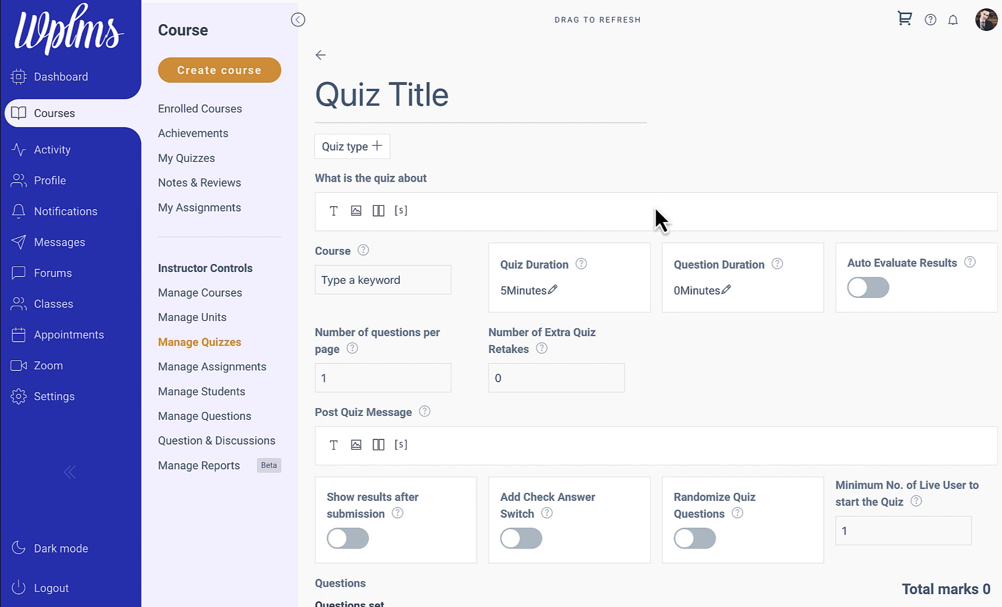
scroll(656, 206, down, 3)
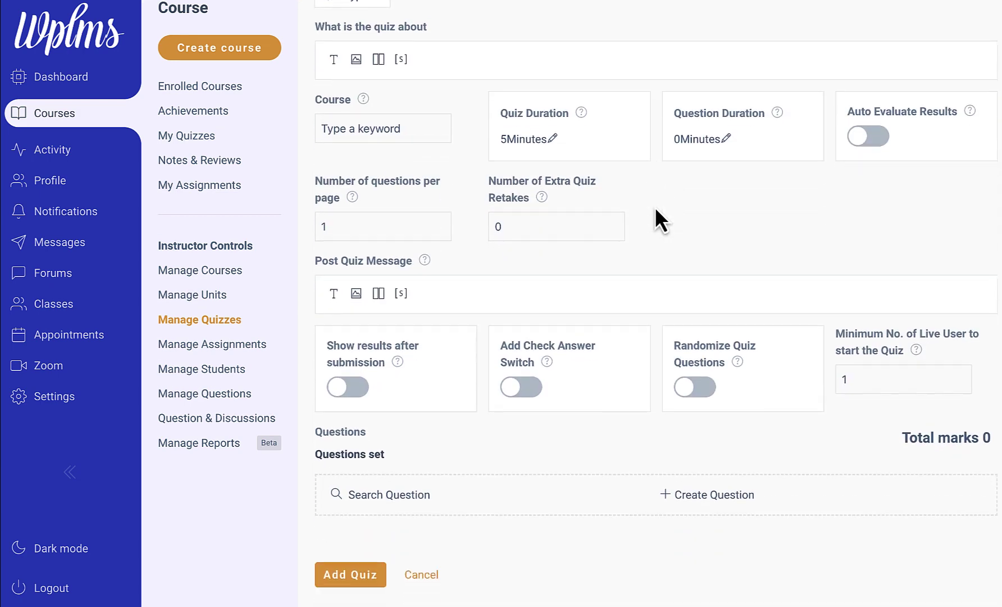
scroll(655, 208, up, 1)
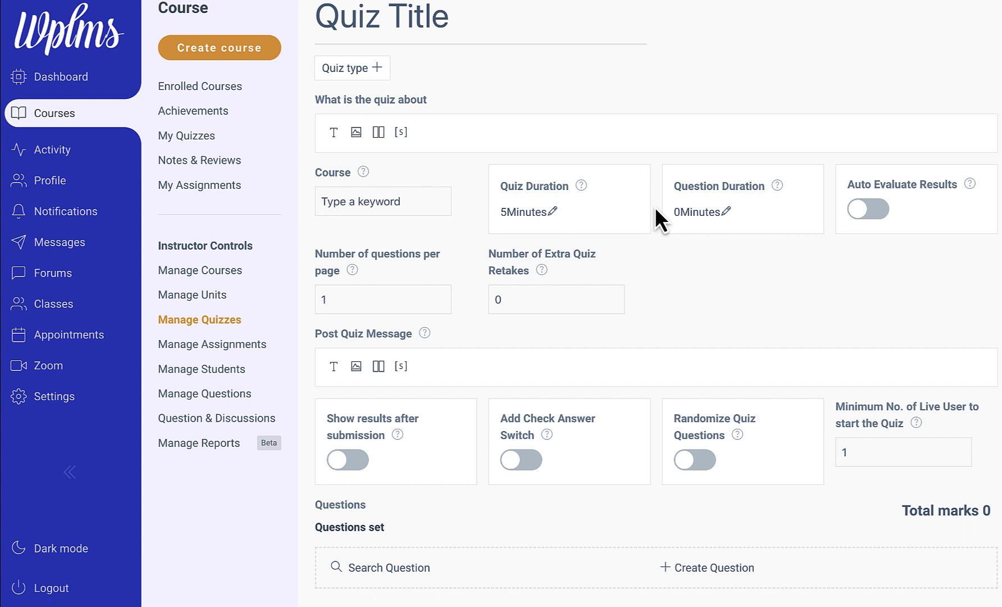
scroll(552, 211, up, 1)
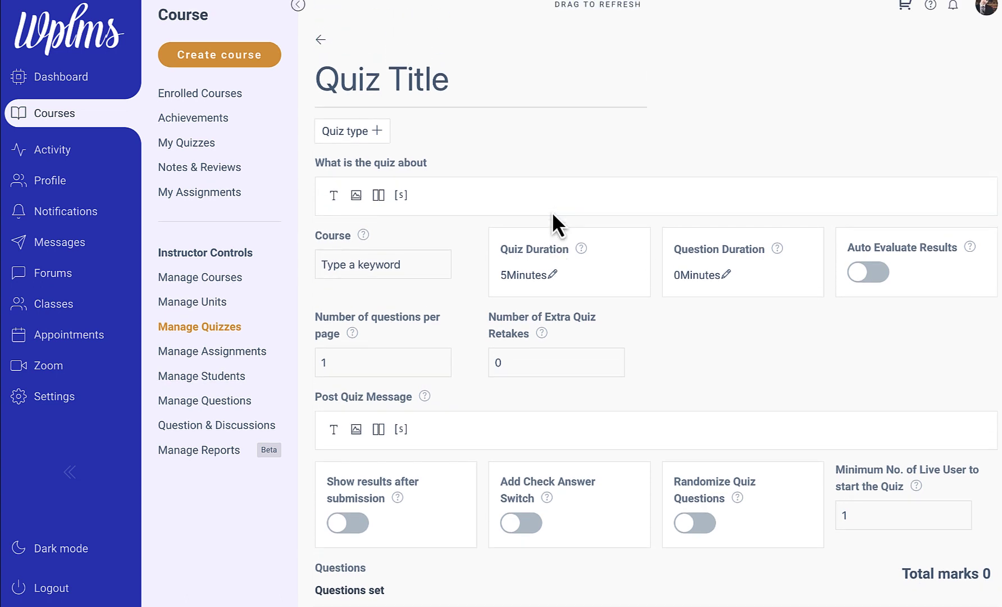
click(360, 82)
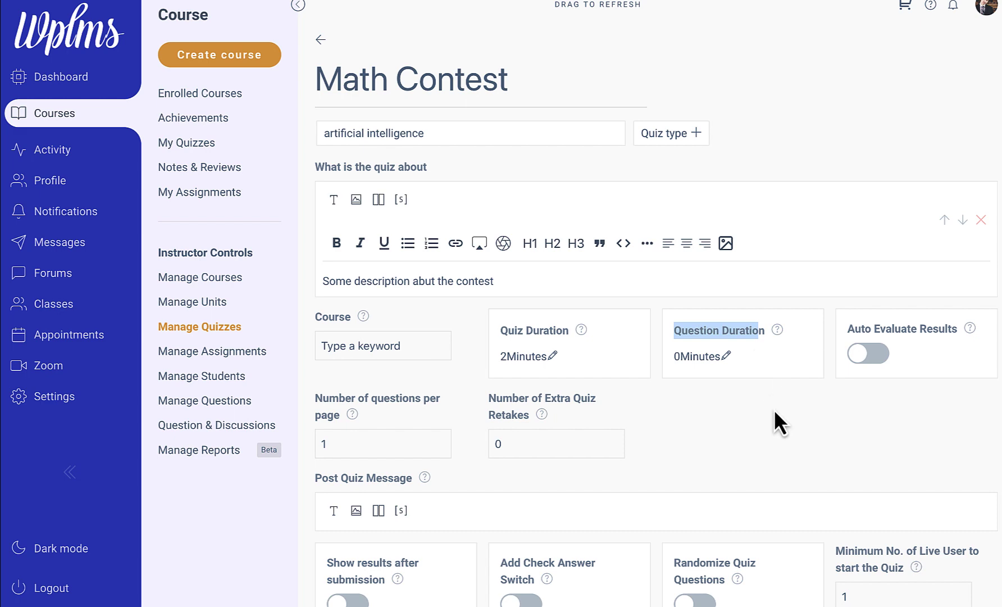
click(867, 354)
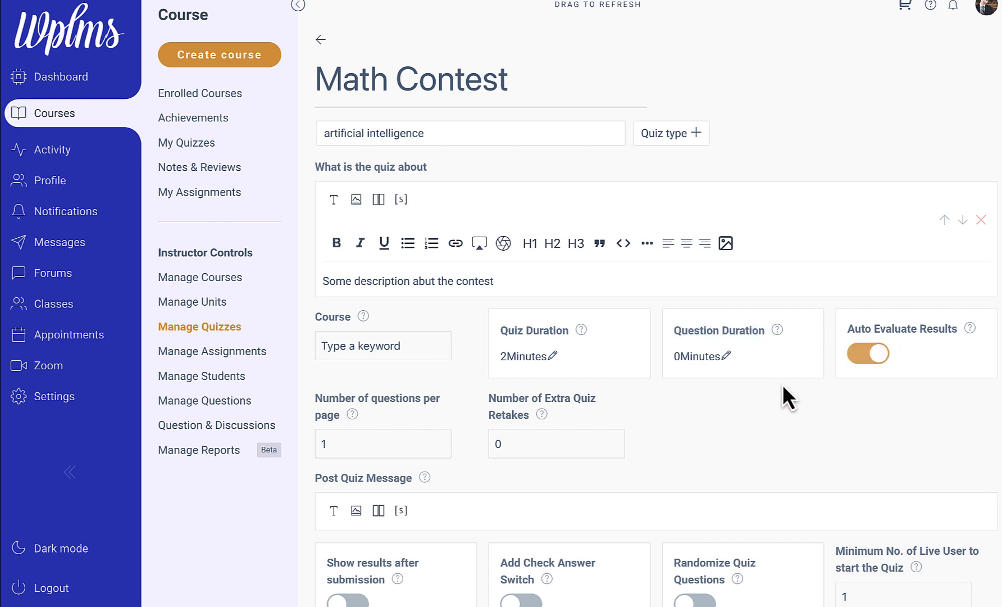
Turn on Show results and the Add Check Answer Switch for the quiz
scroll(730, 385, down, 3)
click(348, 386)
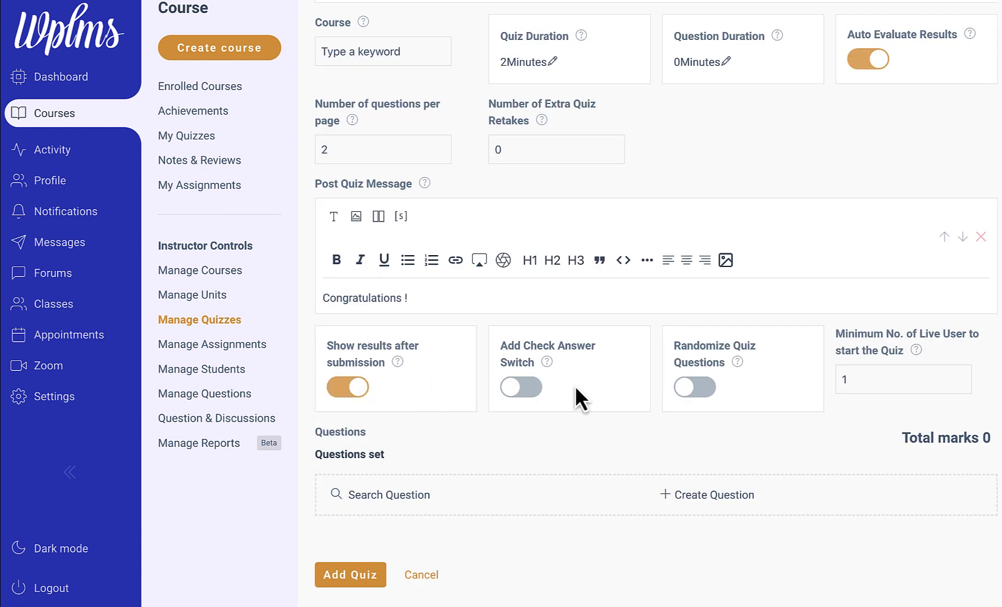
scroll(576, 388, up, 3)
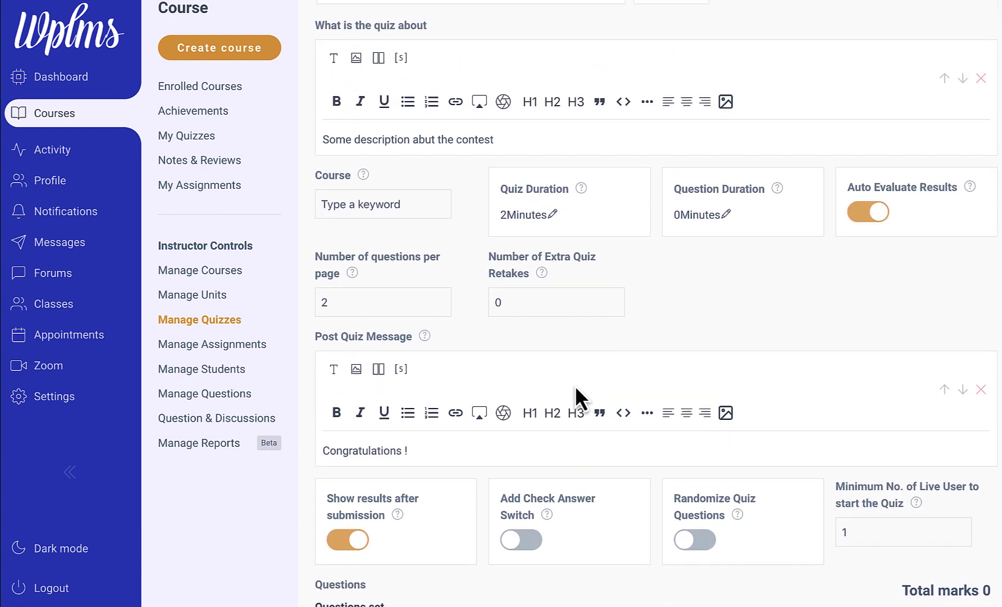
scroll(575, 386, down, 3)
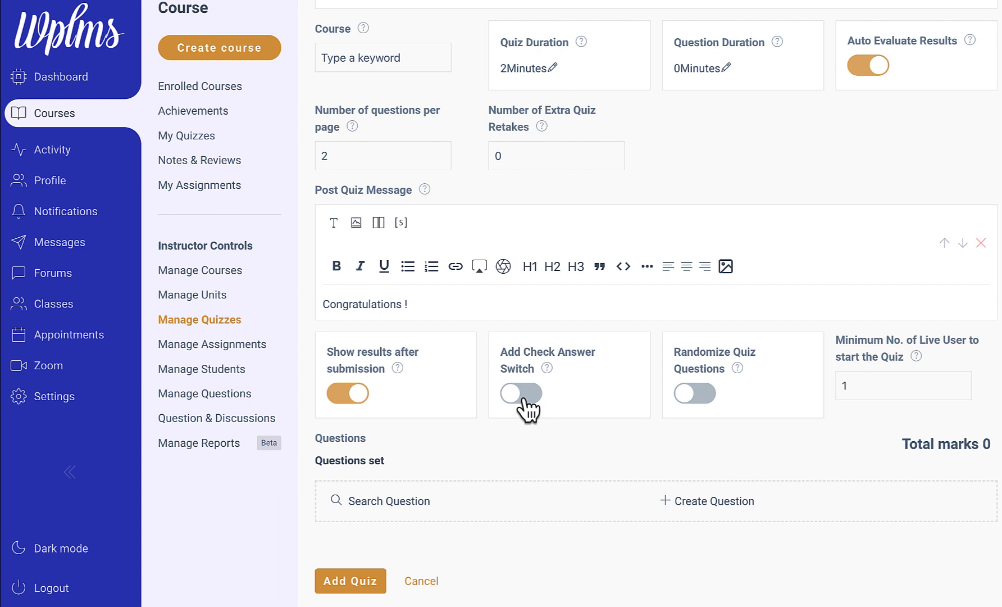
click(523, 393)
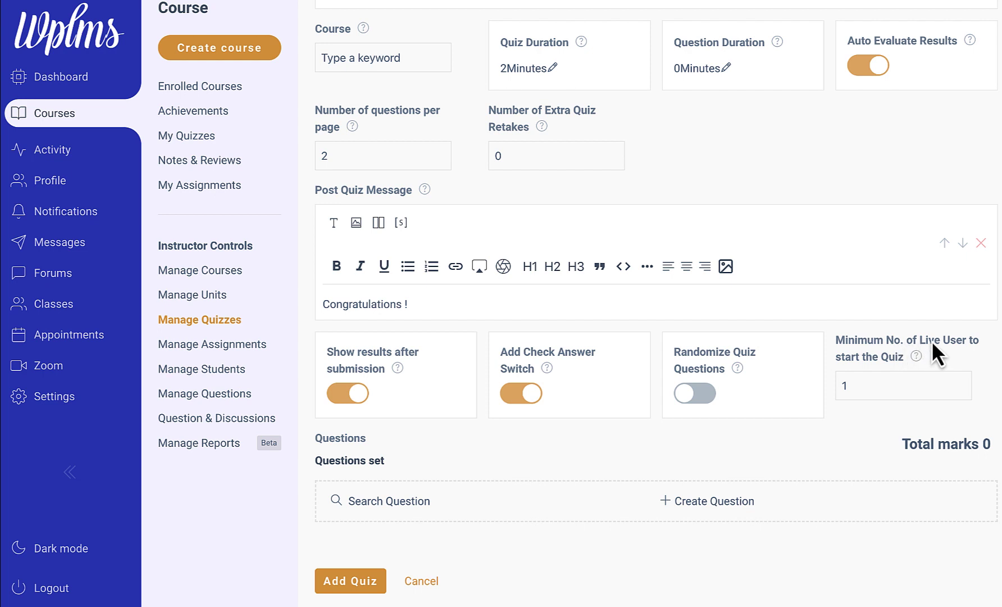
Set the Minimum No. of Live User to 2
click(858, 383)
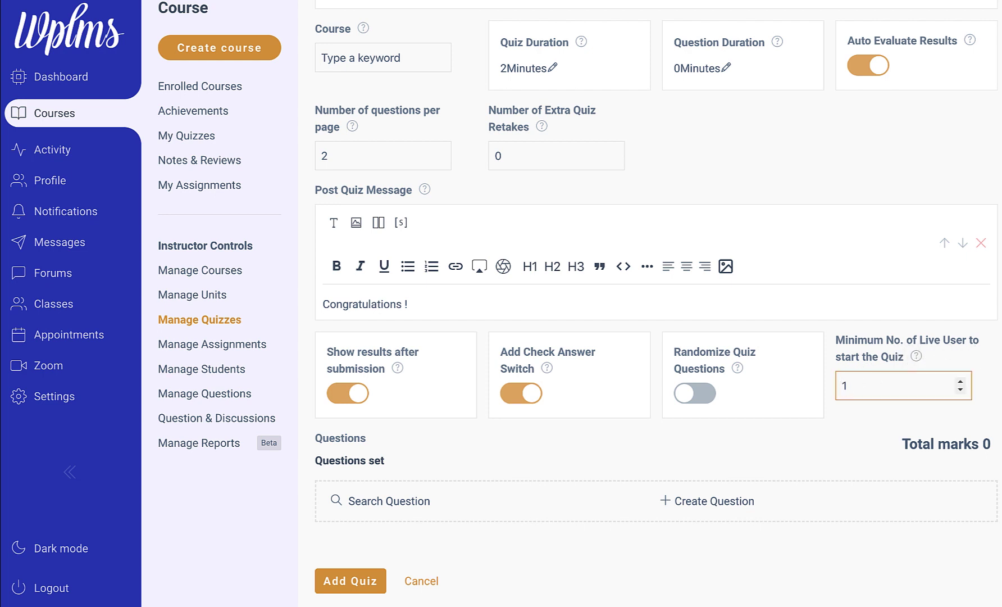
text(2)
click(771, 457)
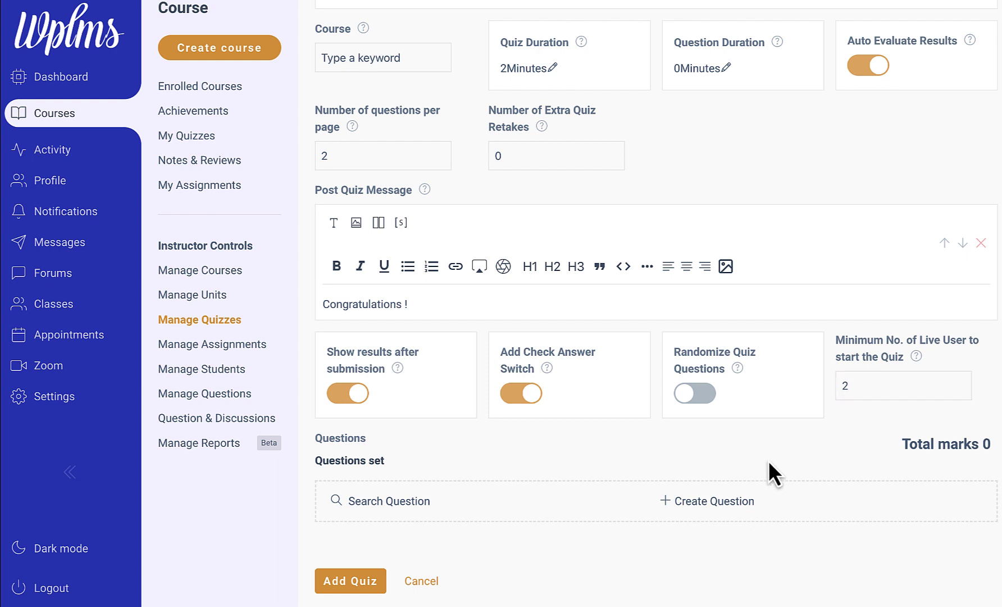
Add the questions, save Math Contest, and assign it to a student chosen by username
click(422, 503)
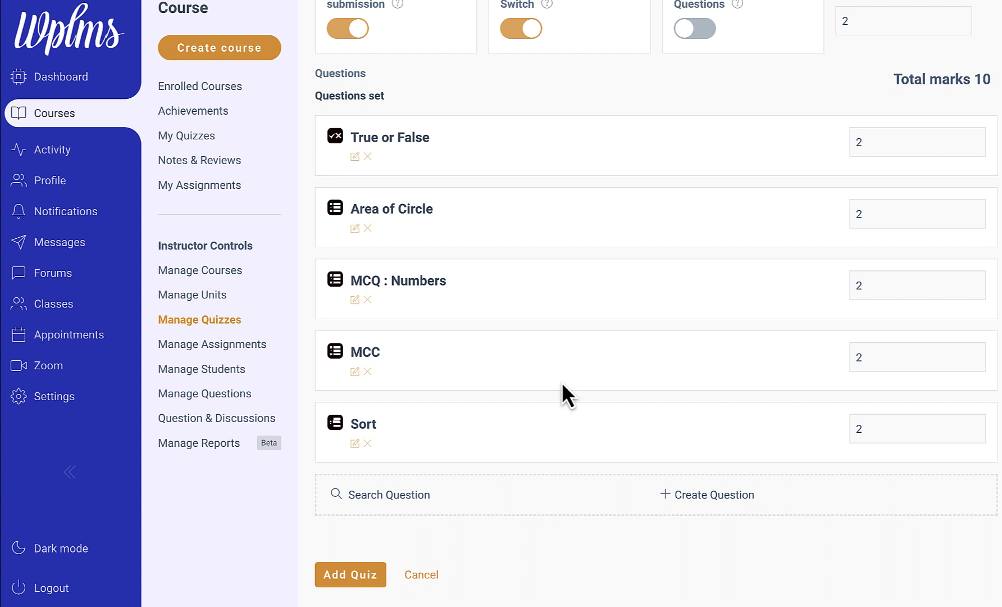
click(357, 578)
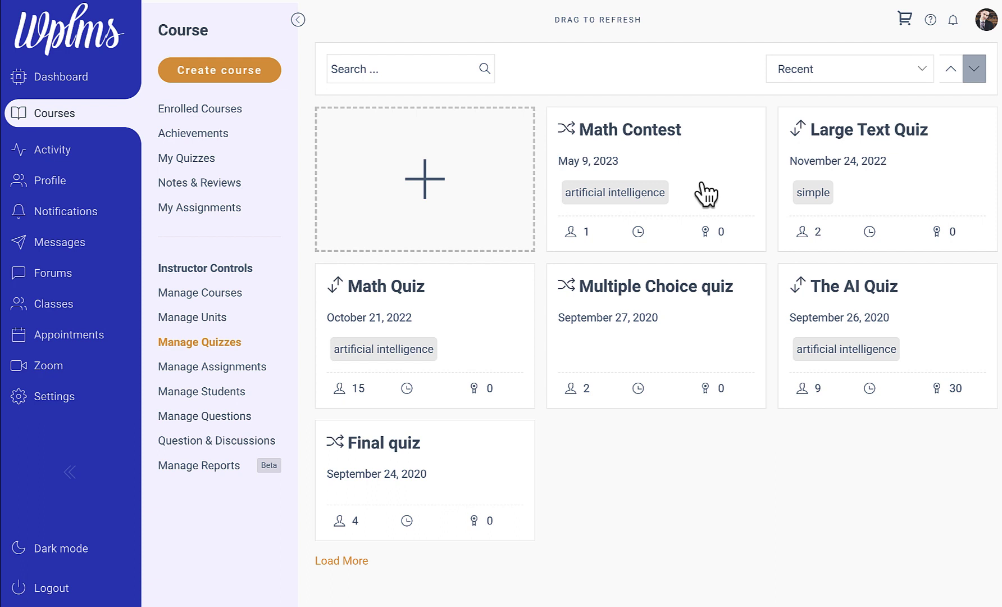
click(674, 160)
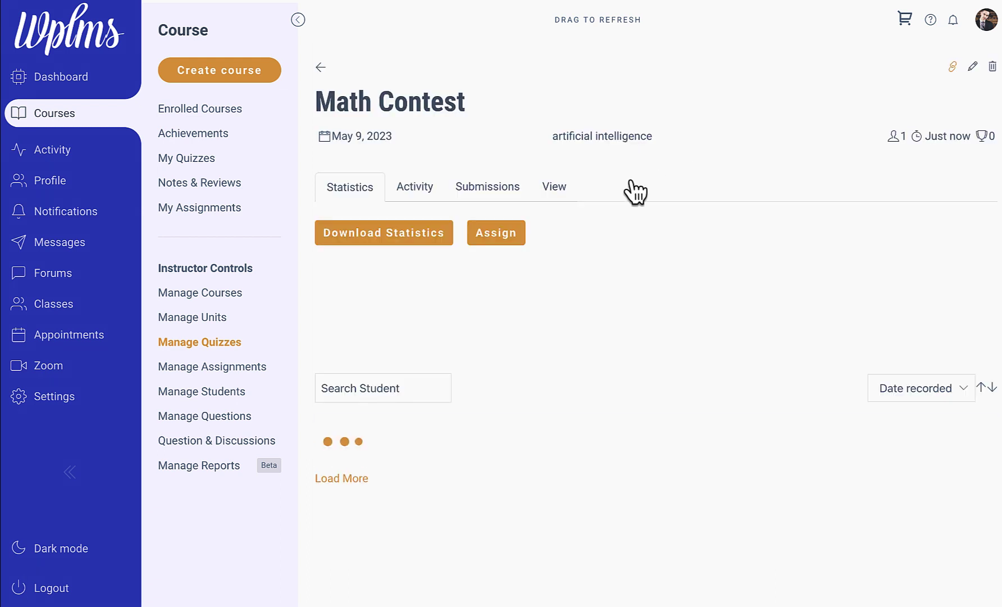
click(500, 232)
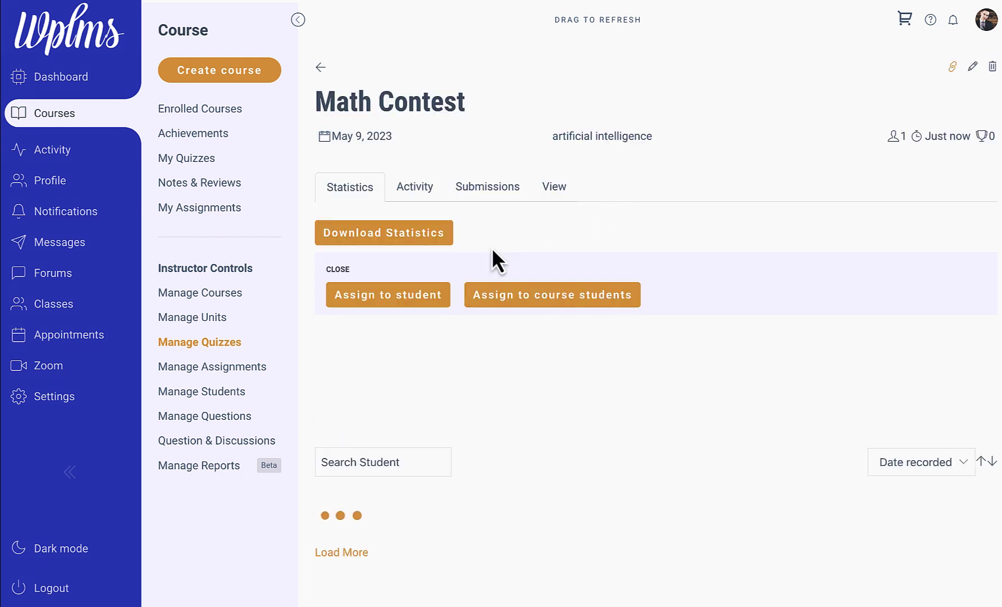
click(410, 296)
click(506, 308)
text(instructor)
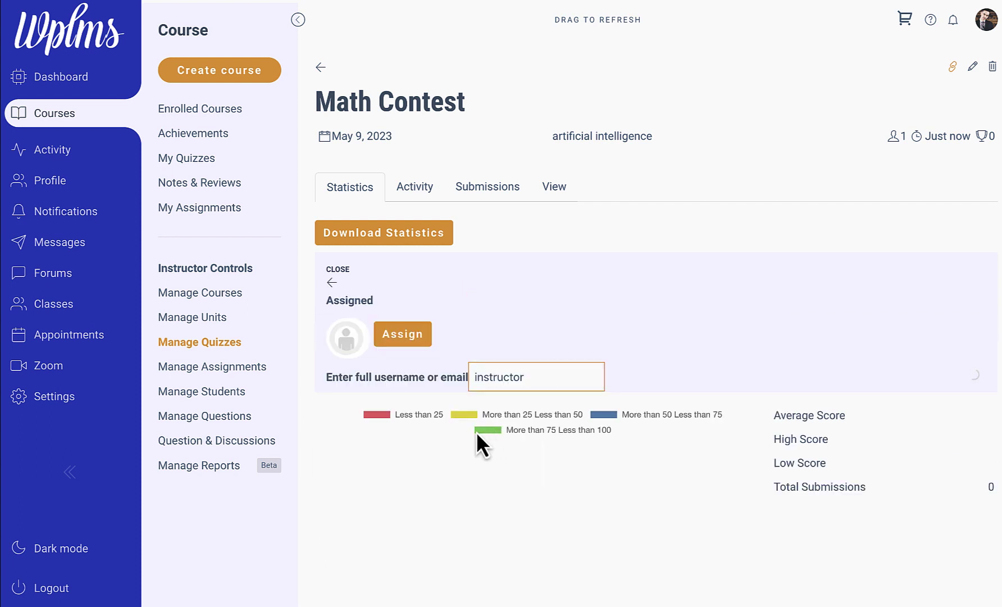
click(393, 417)
click(453, 342)
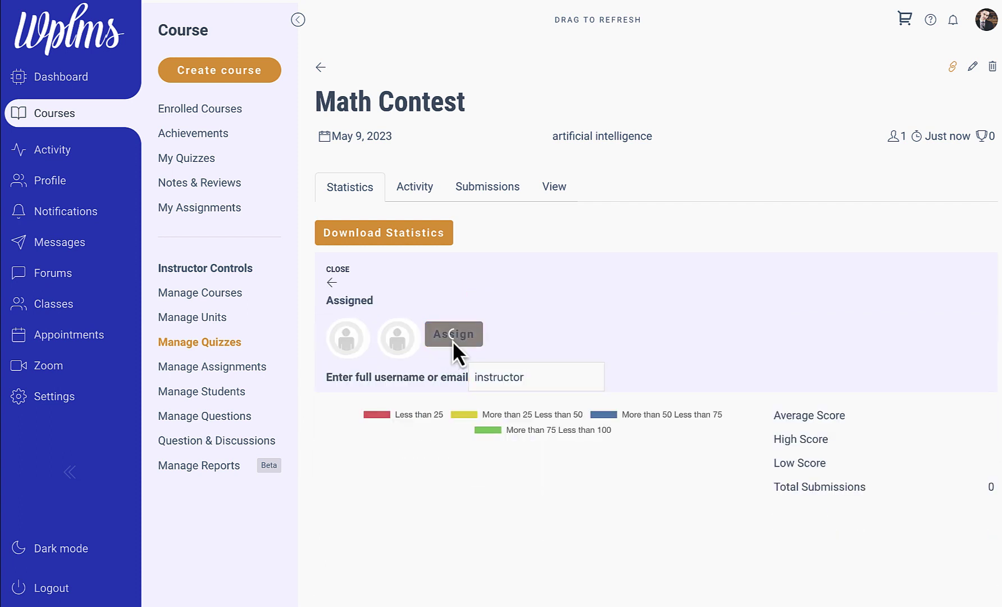
Open Math Contest from the Assigned tab of My Quizzes, showing its 2-minute timer
click(206, 166)
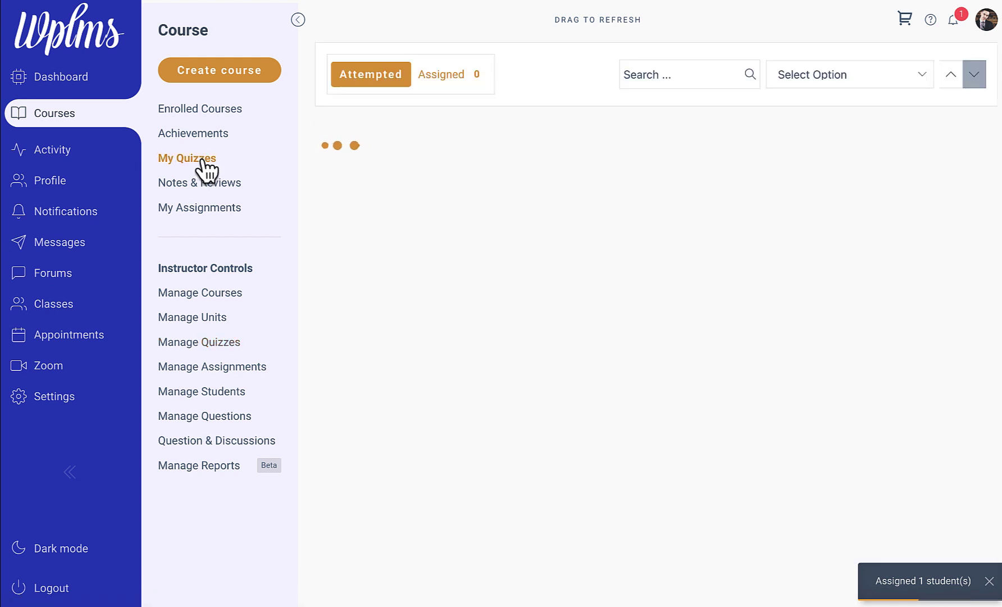
click(450, 79)
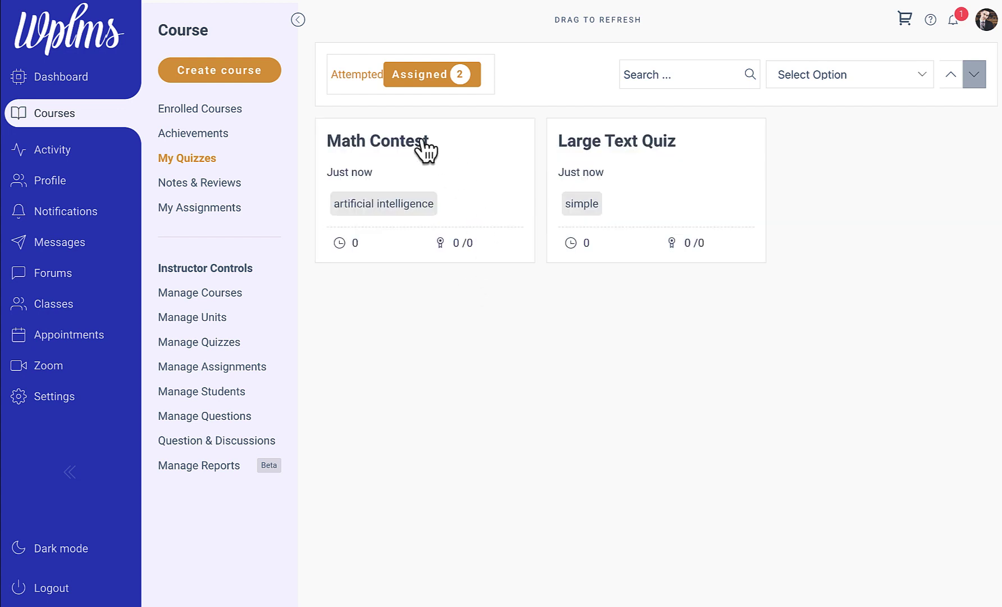
click(404, 141)
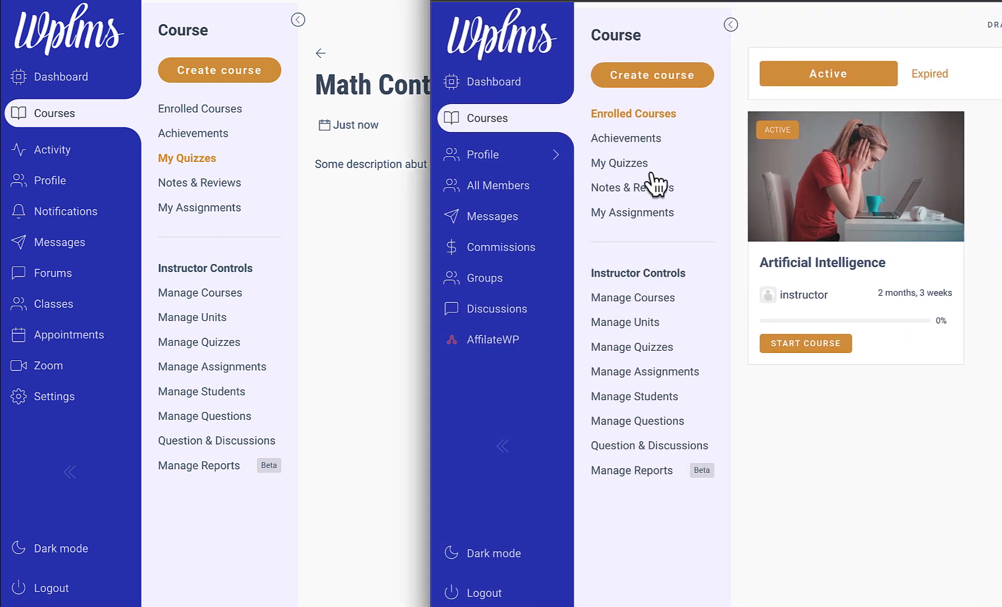
Open Math Contest from the Assigned quizzes in the other users' windows as well
click(636, 169)
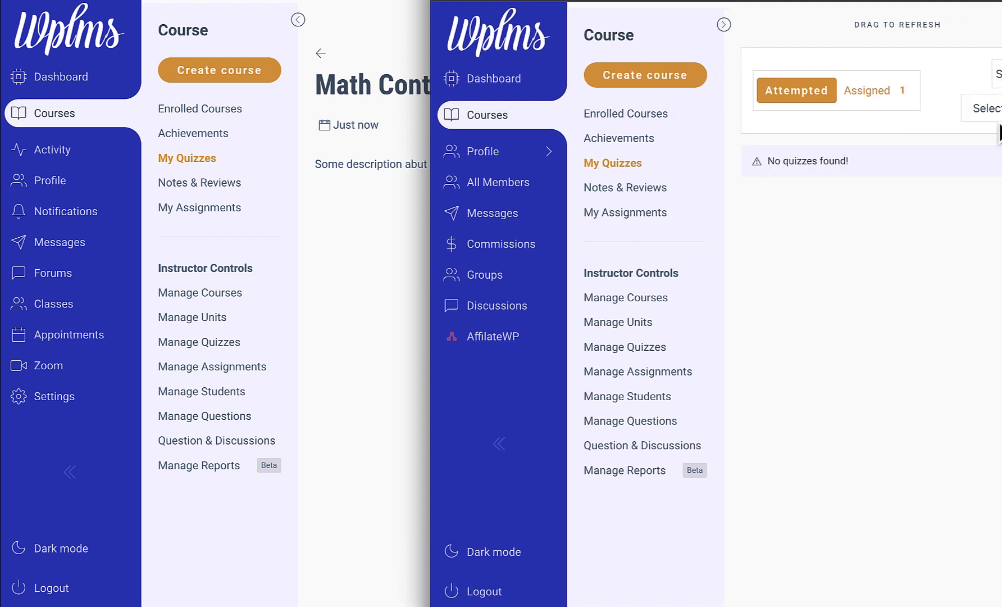
click(874, 91)
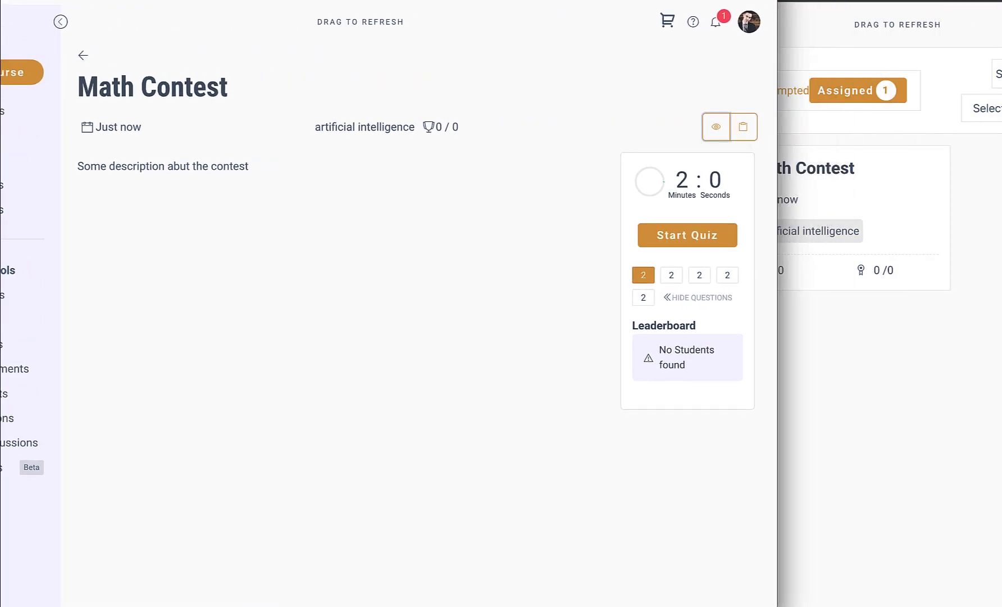
click(888, 360)
click(834, 181)
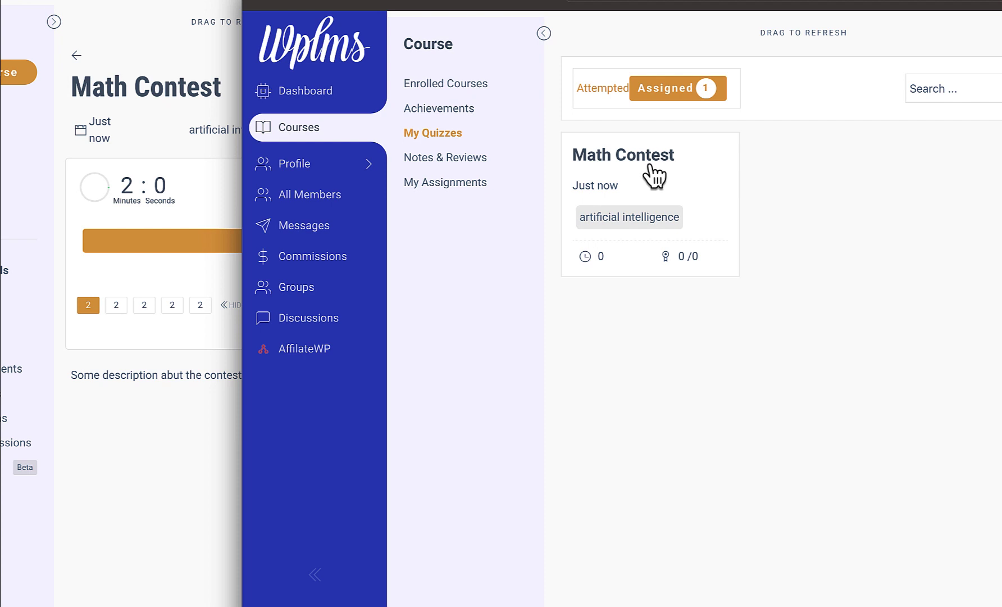
click(652, 161)
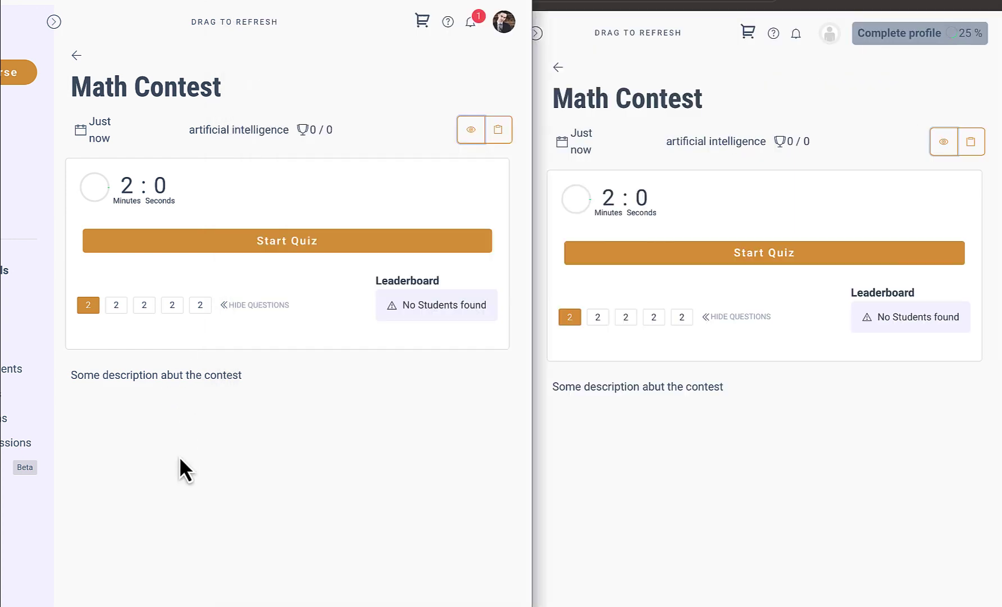
Start the Math Contest quiz in all three users' windows
click(251, 245)
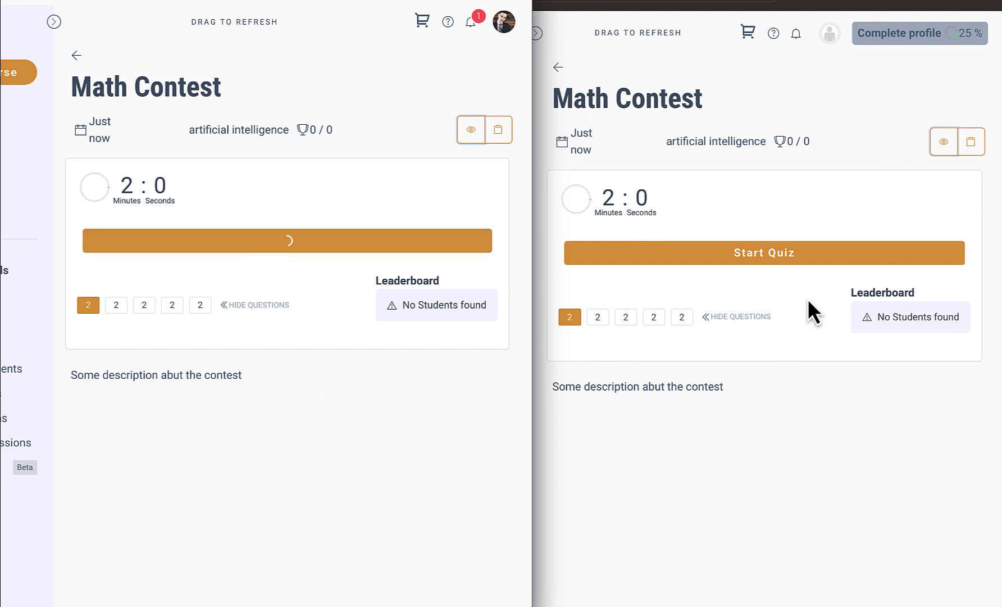
click(759, 253)
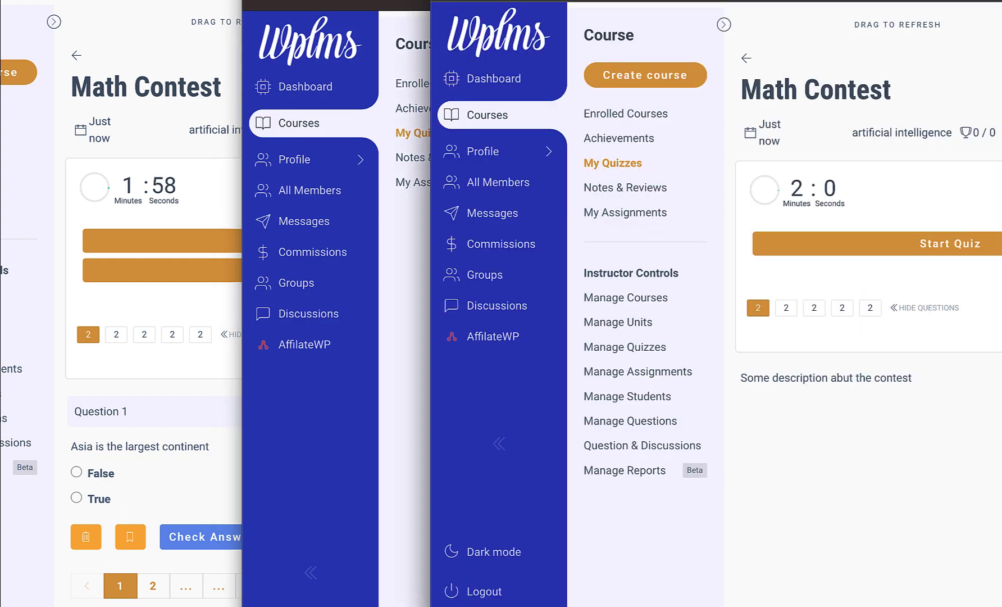
click(919, 256)
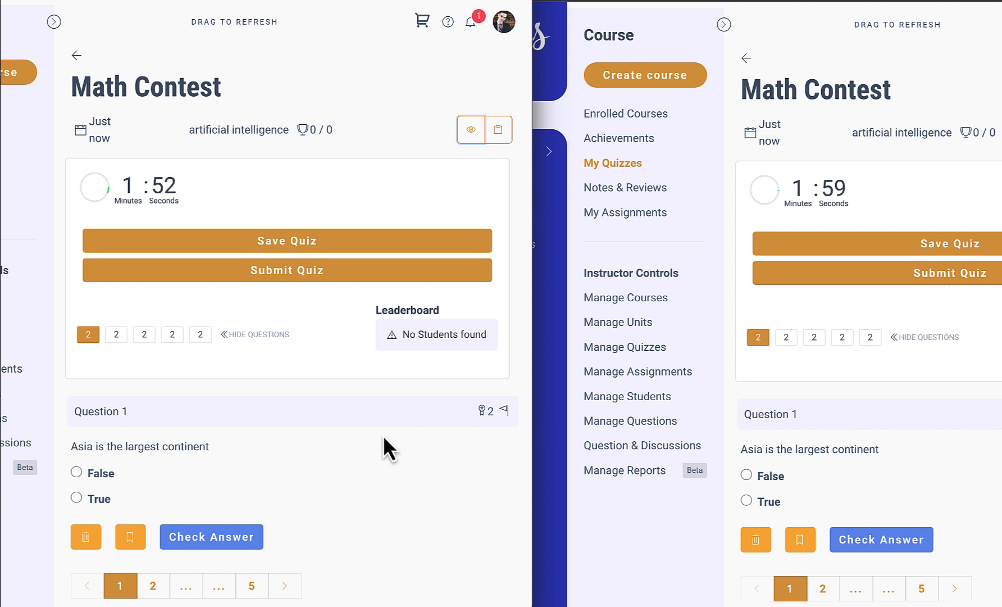
scroll(383, 435, down, 1)
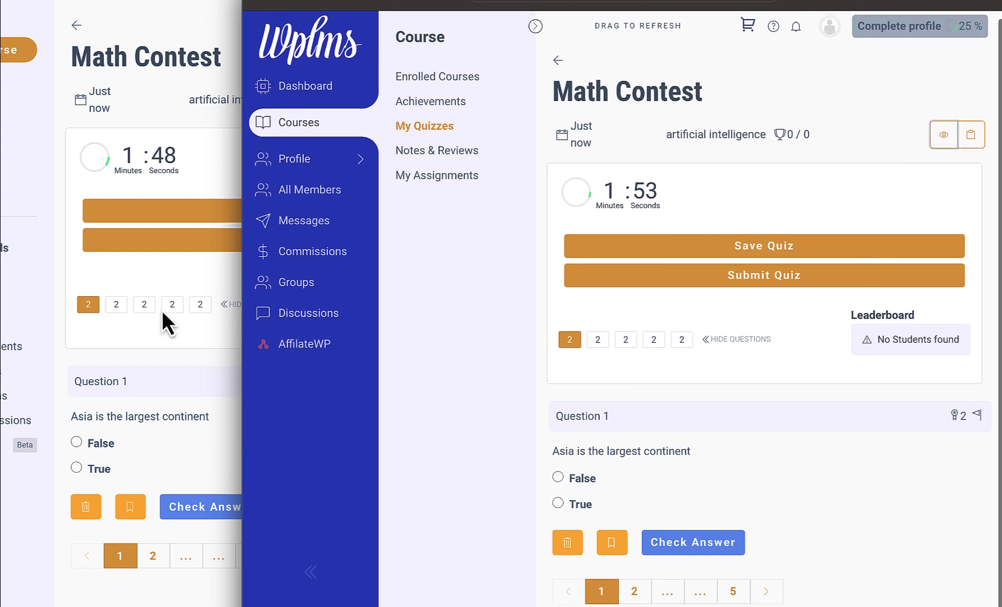
Answer True to Question 1 and check the answer in two contestants' windows
click(95, 470)
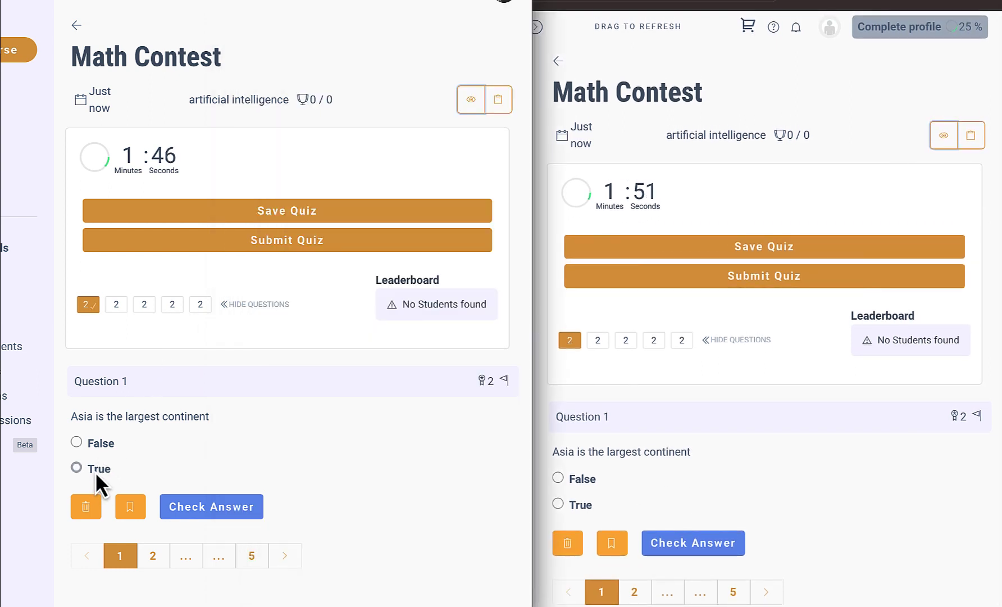
click(211, 507)
scroll(337, 393, down, 2)
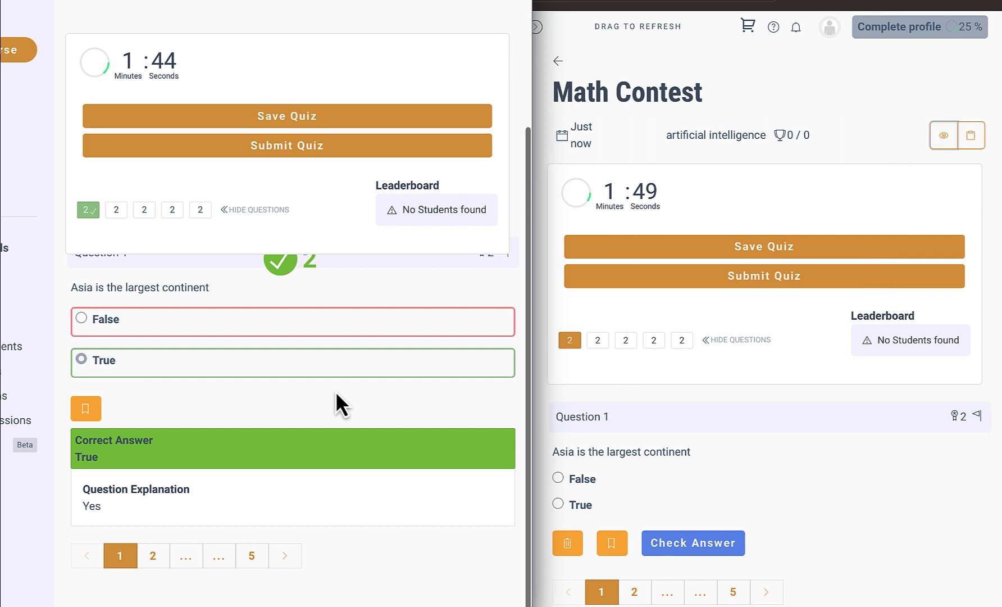
click(557, 503)
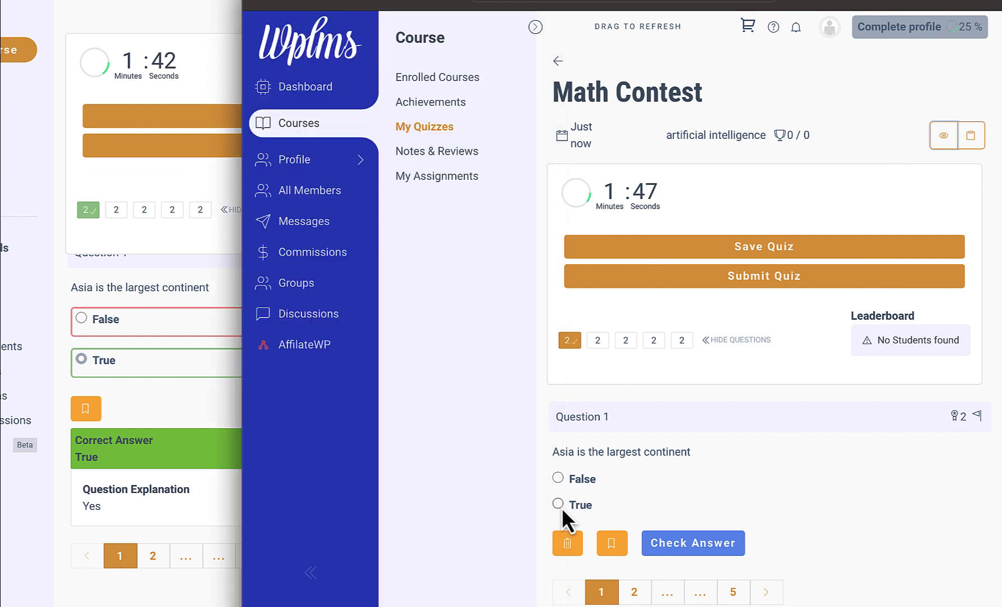
click(682, 542)
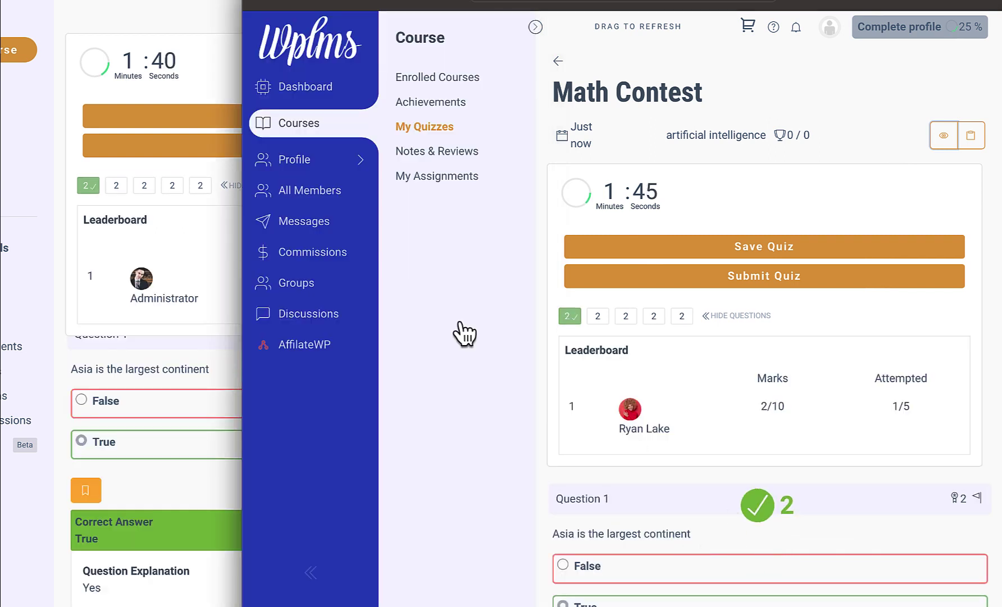
Rearrange the browser windows to bring another contestant's quiz fully into view
click(173, 343)
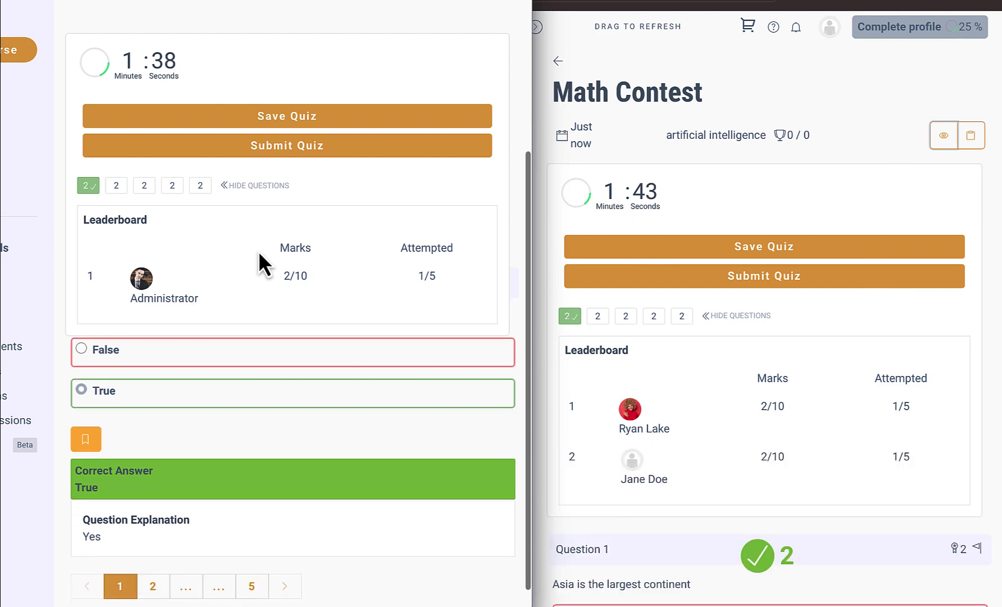
scroll(221, 323, up, 5)
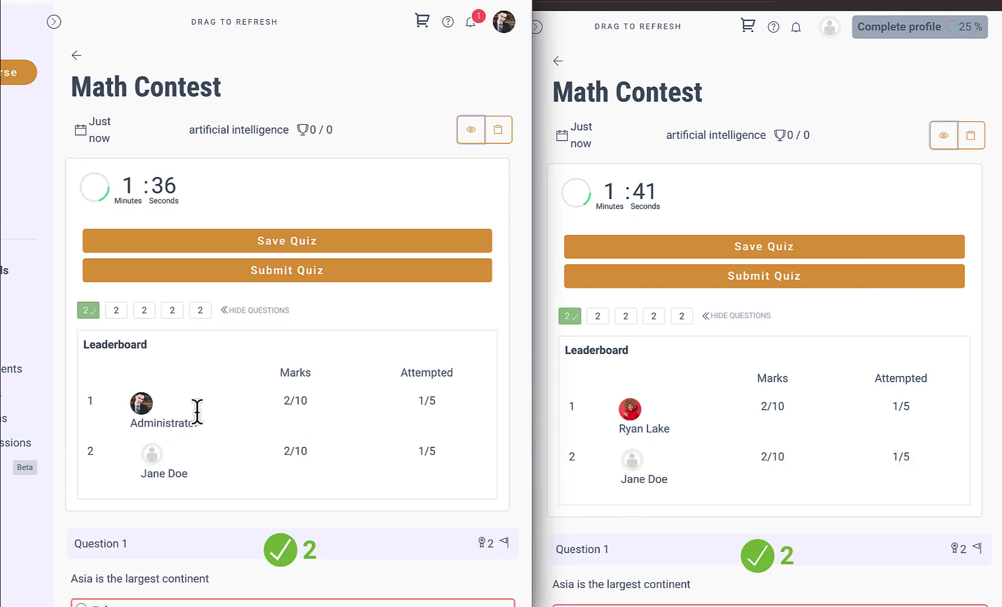
scroll(248, 449, down, 1)
scroll(247, 446, down, 3)
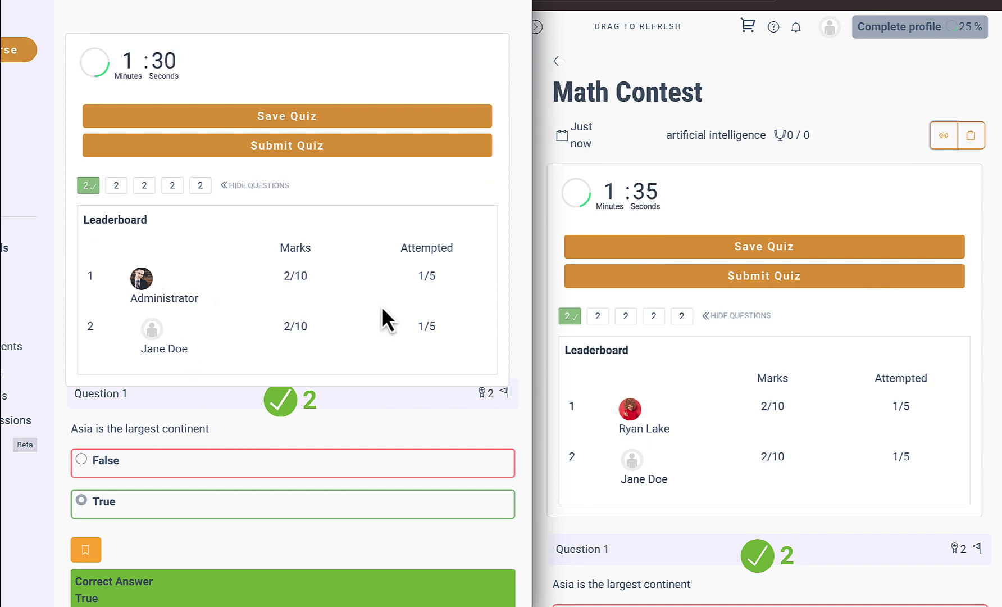
drag(550, 280, 702, 280)
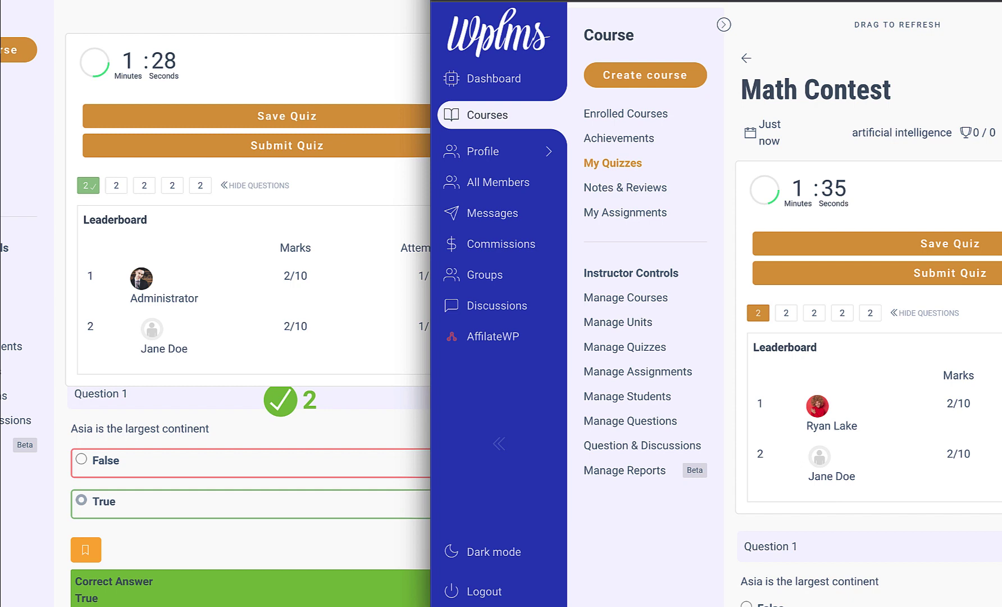
drag(902, 171, 729, 157)
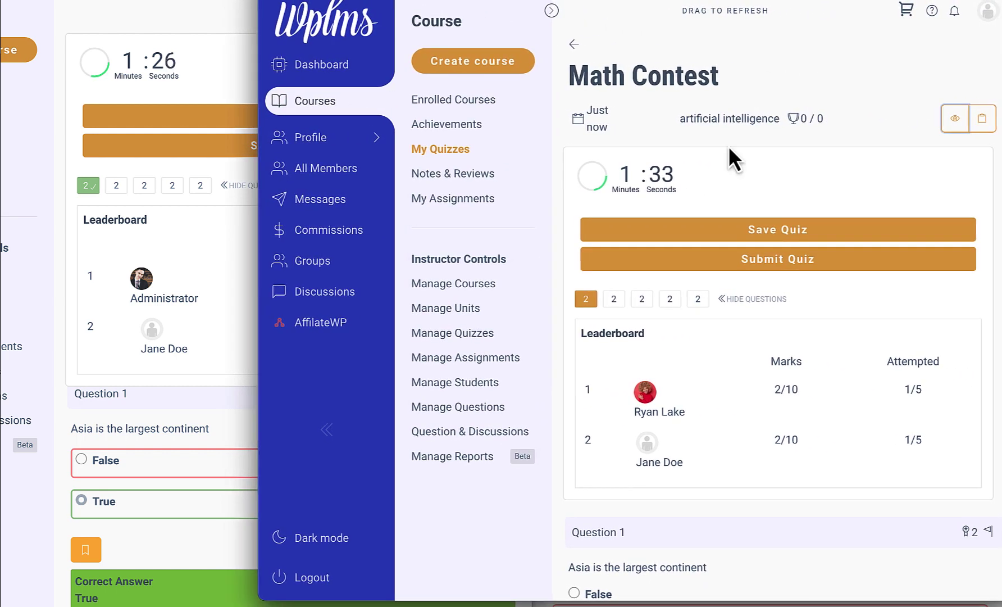
scroll(697, 205, down, 3)
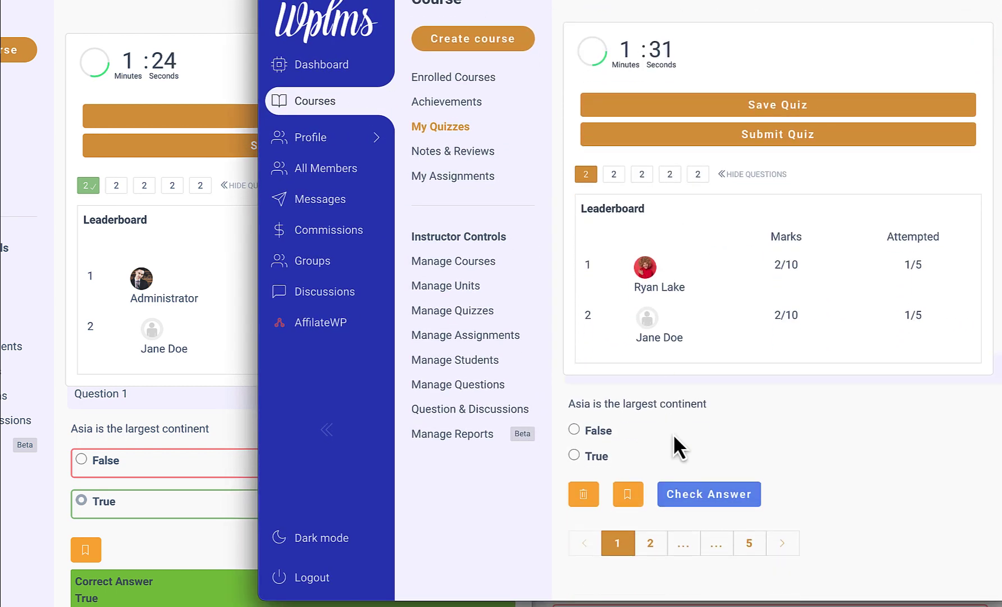
scroll(673, 434, up, 1)
scroll(674, 437, up, 1)
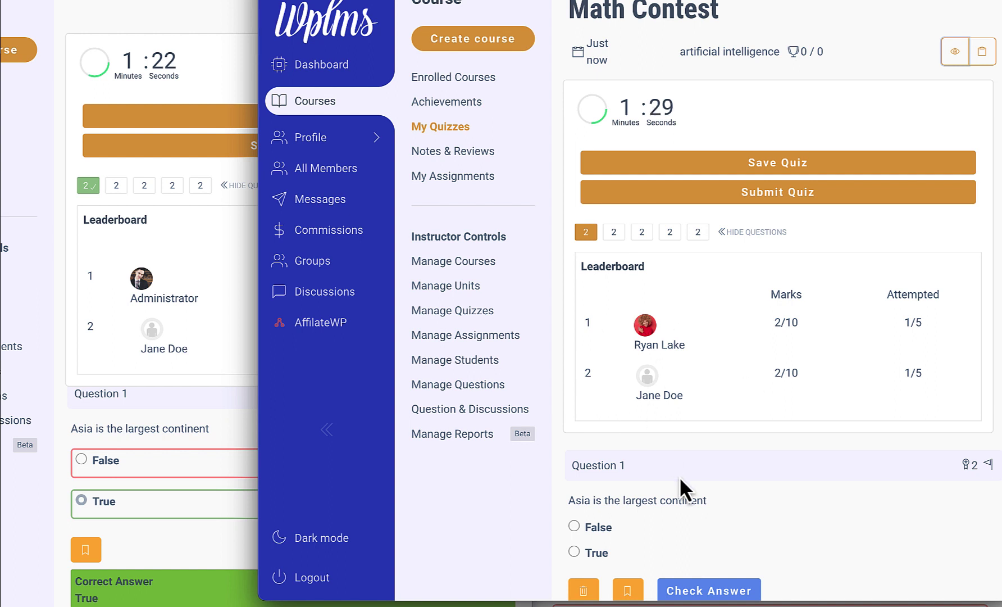
scroll(680, 483, down, 1)
scroll(679, 476, down, 1)
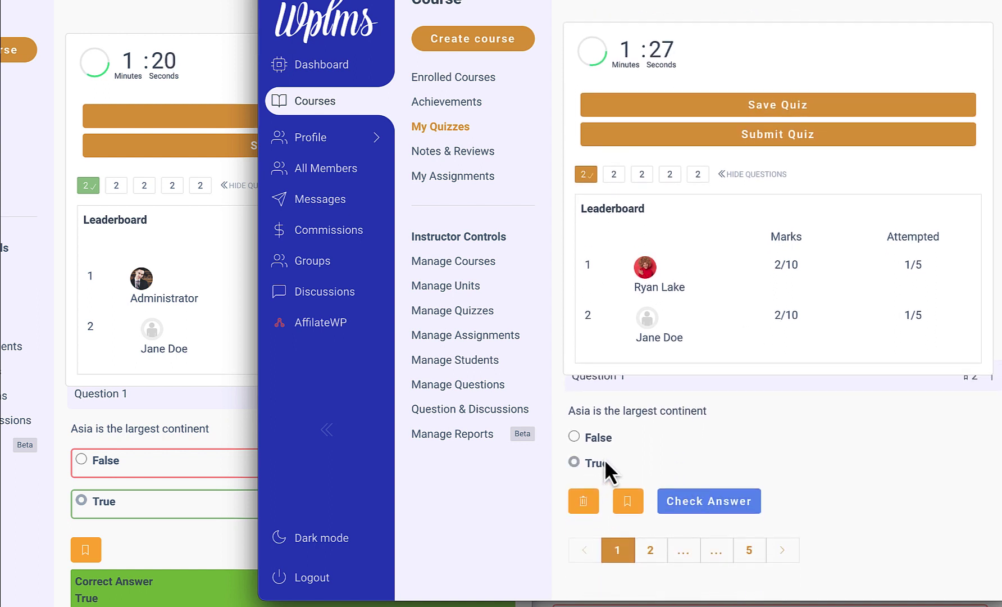
Grade Question 1's True answer, then answer b² for Question 2 and check it
click(731, 509)
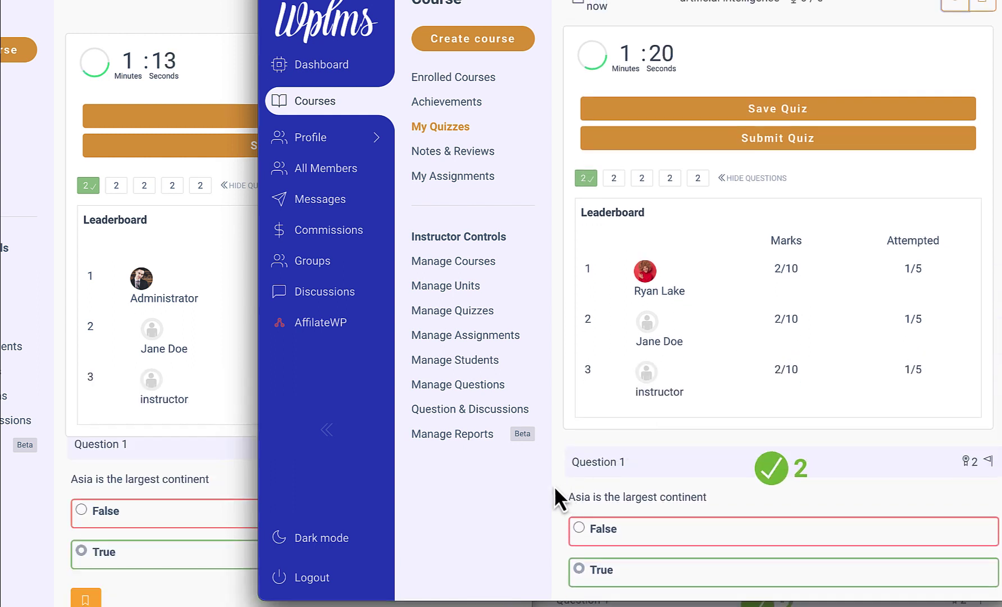
drag(260, 459, 98, 443)
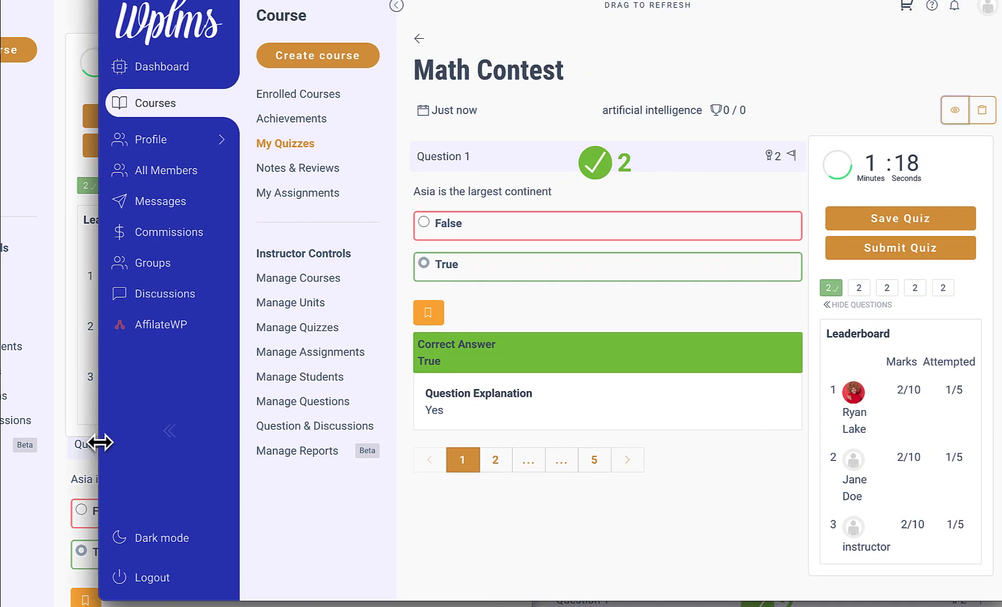
click(496, 460)
click(446, 248)
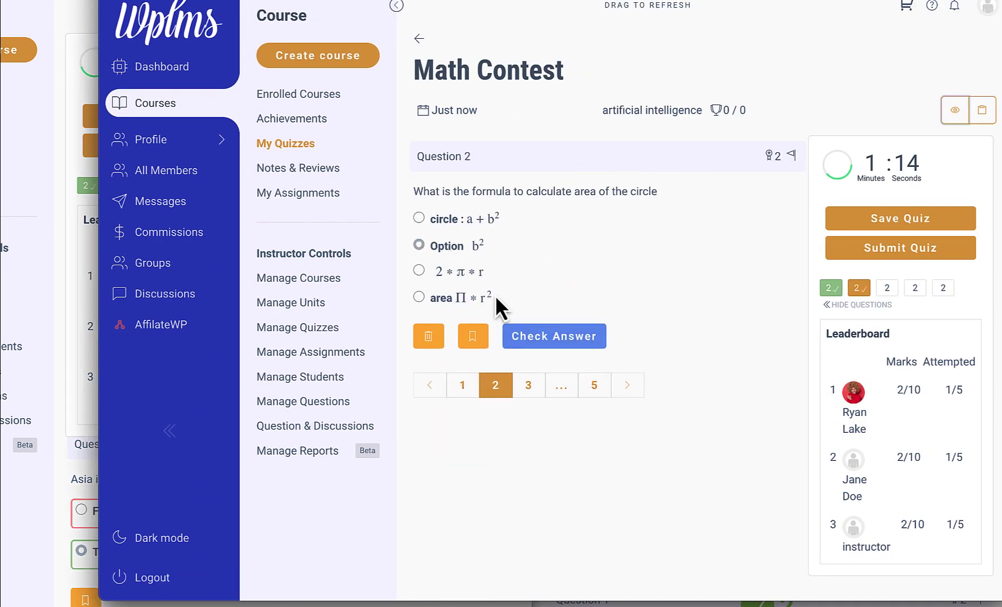
click(540, 337)
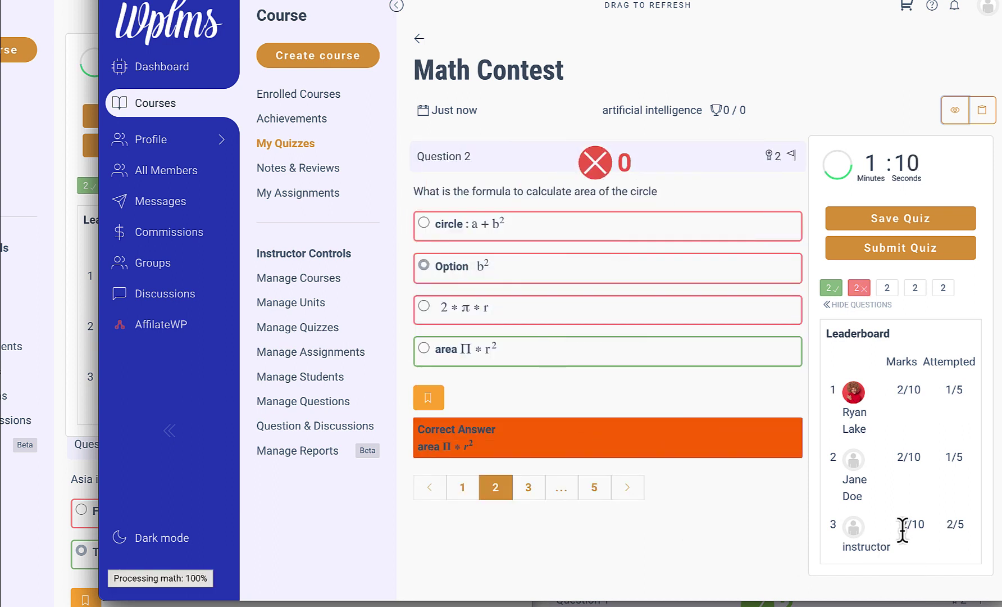
Highlight the leaderboard marks, then answer 50010,50011 for Question 3 and check it
drag(948, 526, 962, 526)
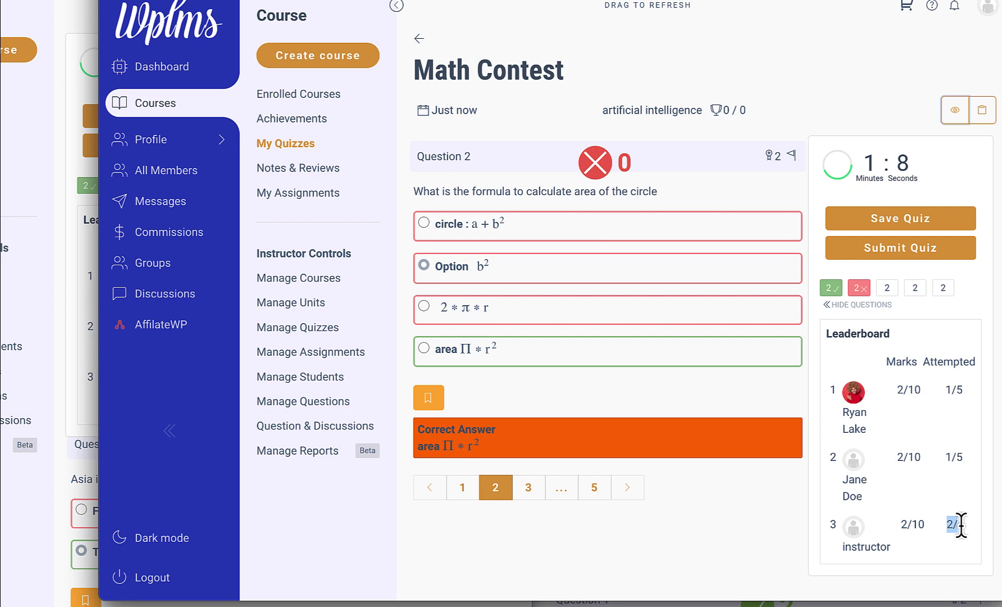
click(968, 525)
drag(900, 526, 916, 525)
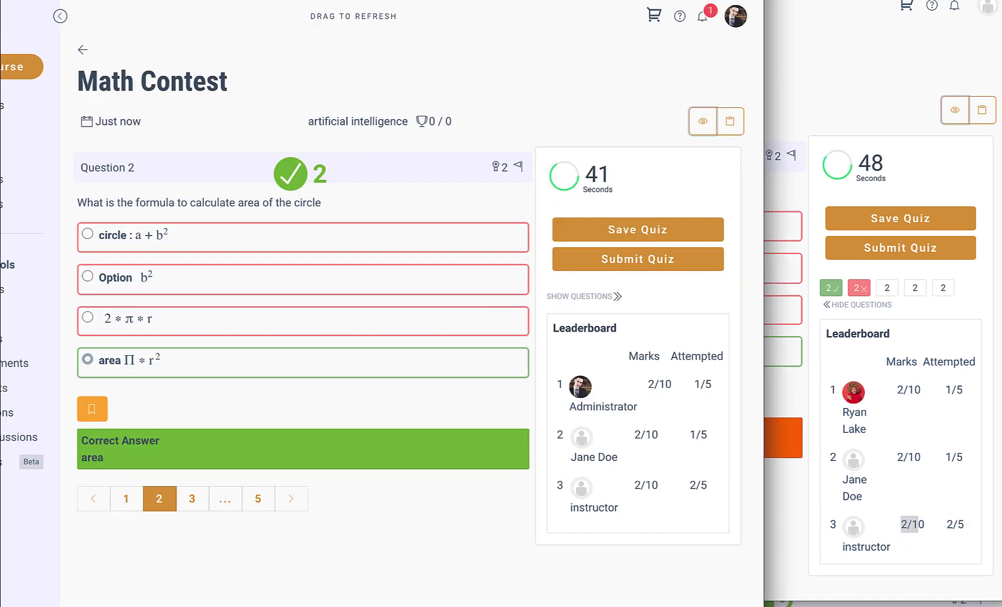
click(194, 499)
drag(647, 385, 711, 395)
click(119, 256)
click(206, 345)
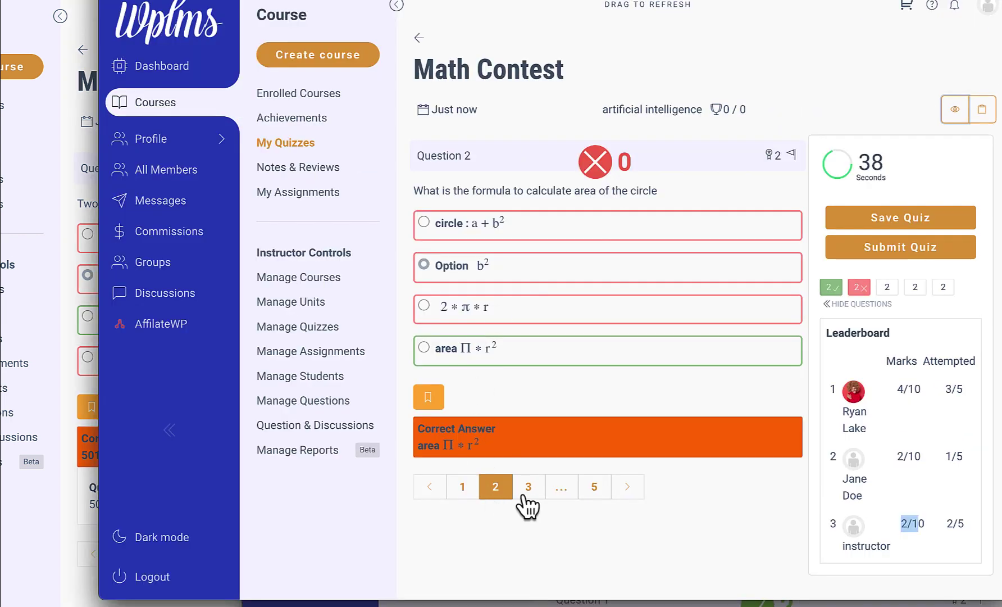
In another contestant's window, answer 5010,5011 for Question 3 and check it
click(528, 487)
click(458, 247)
click(438, 269)
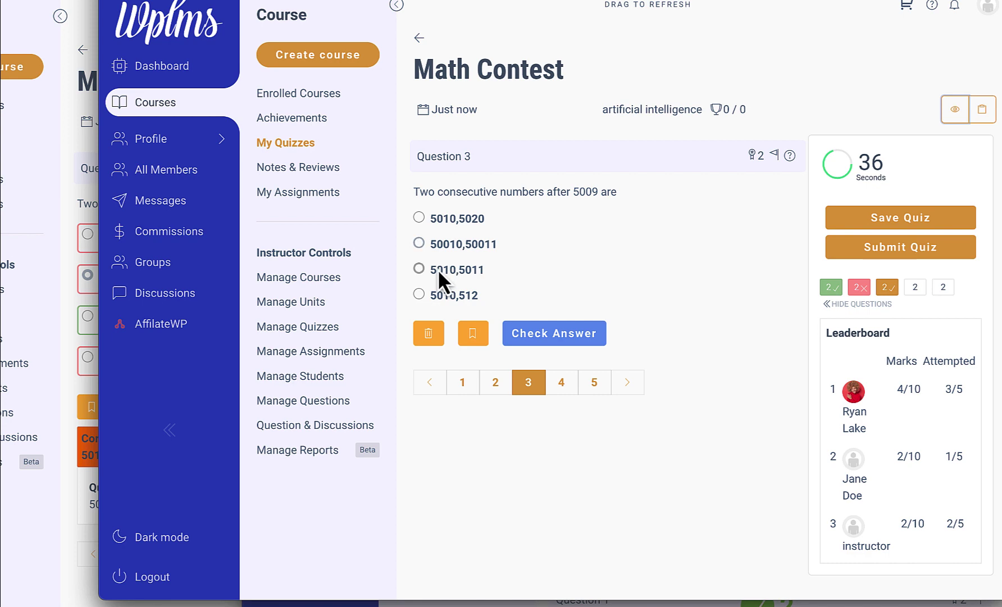
click(548, 337)
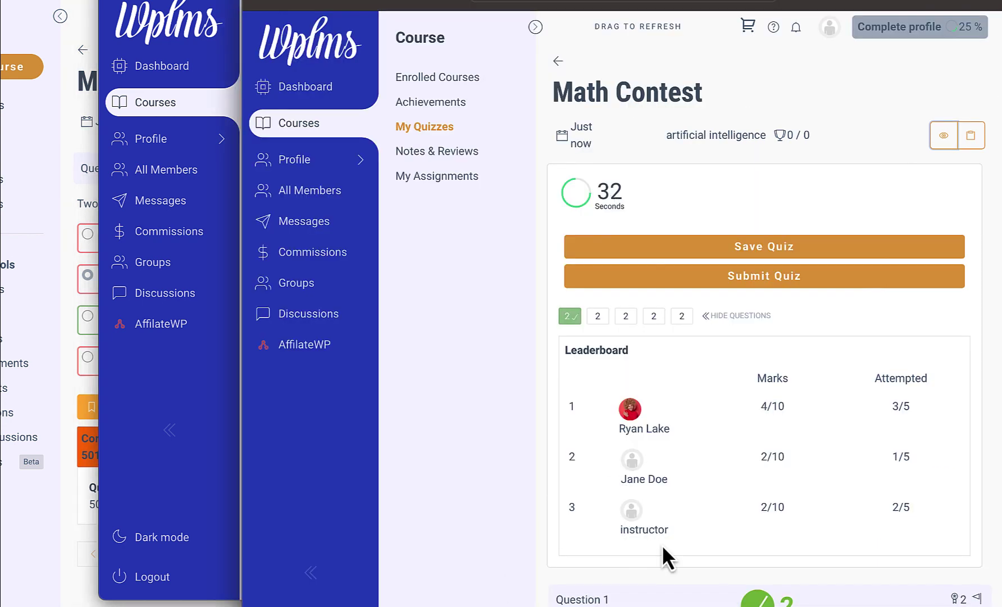
Answer Question 4 of the Math Contest with Option 3 and check the answer
scroll(662, 544, down, 2)
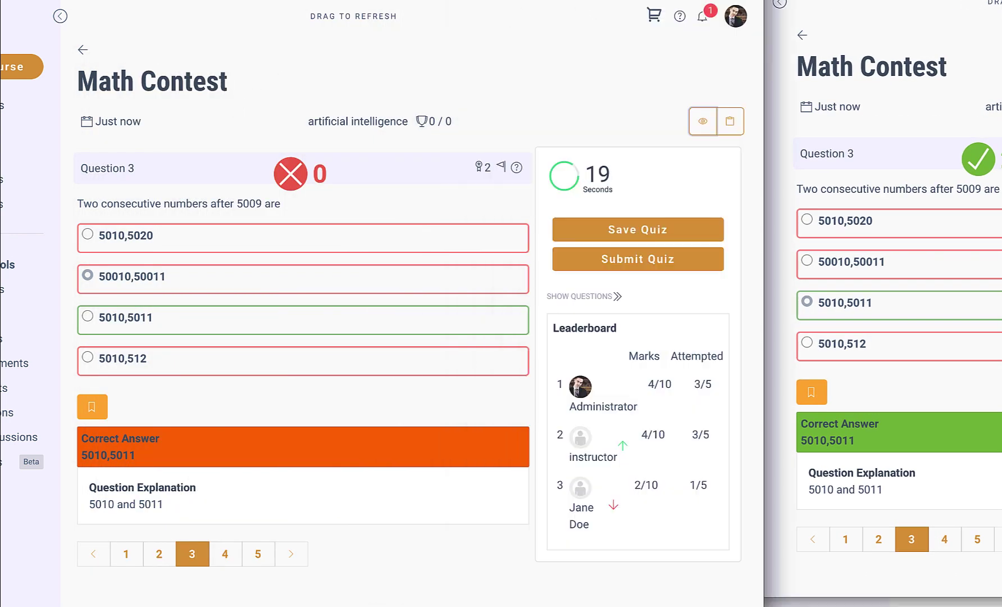
click(944, 539)
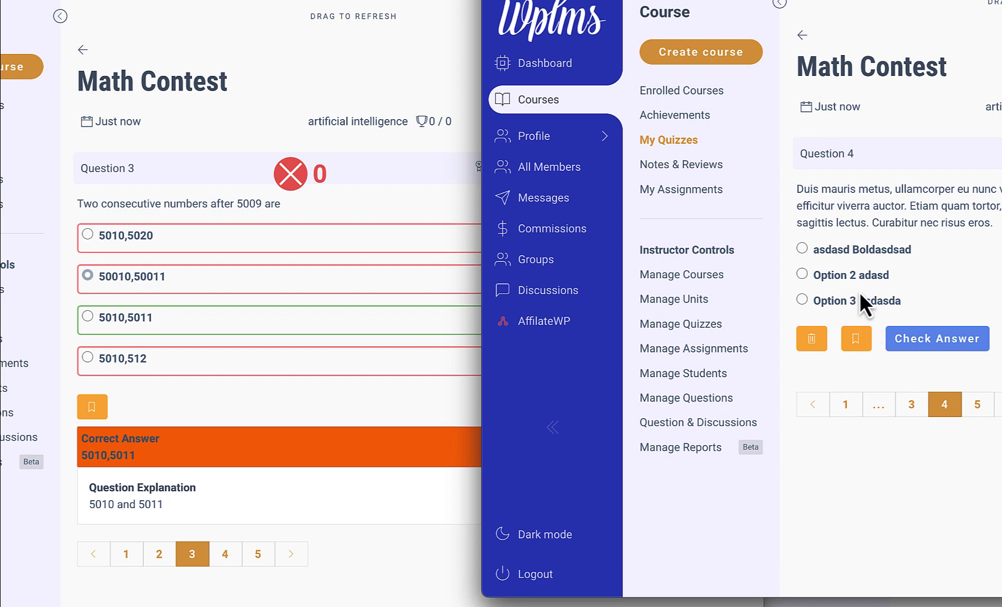
click(849, 303)
click(914, 340)
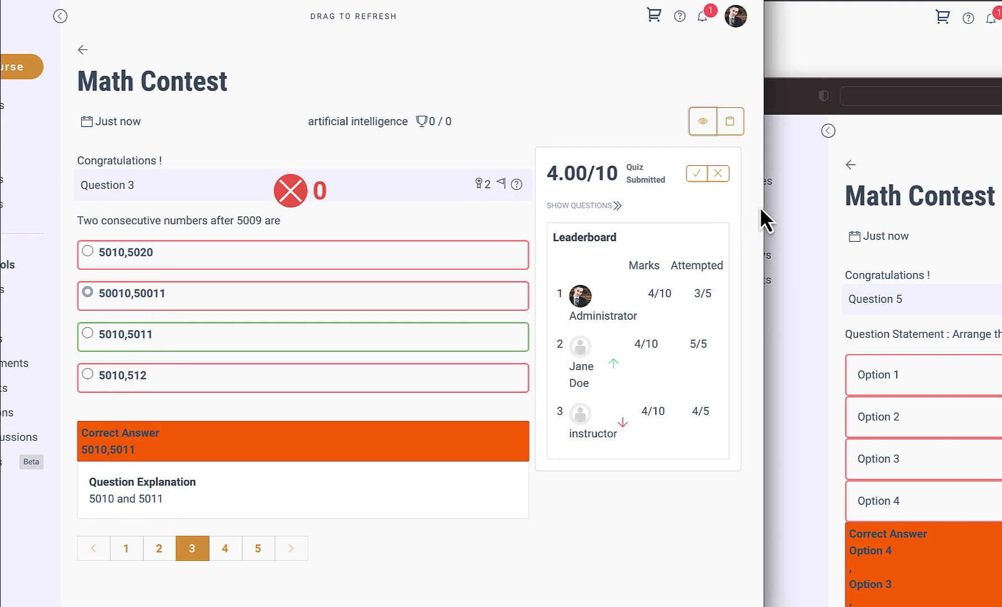
Widen the quiz window and review Question 4, scored 0 with Option 2 adasd correct
drag(764, 209, 989, 262)
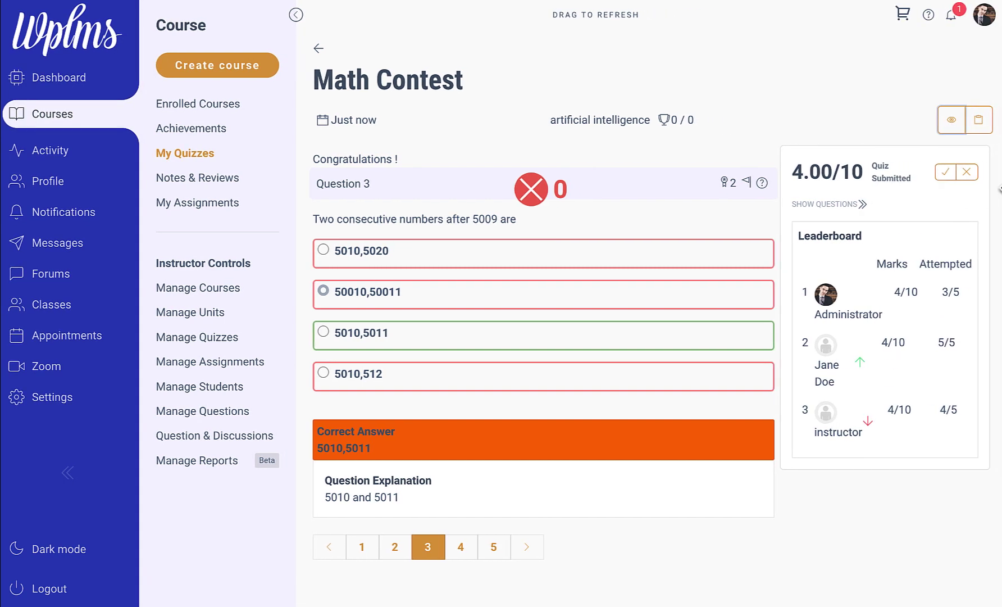
click(464, 547)
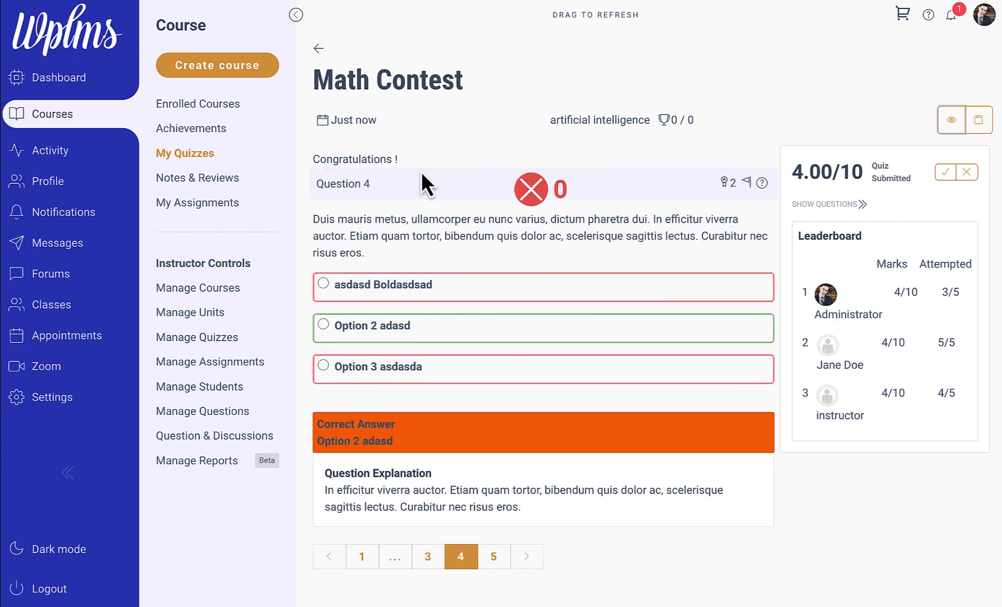
Return to the quiz list and reopen the submitted Math Contest results
click(318, 48)
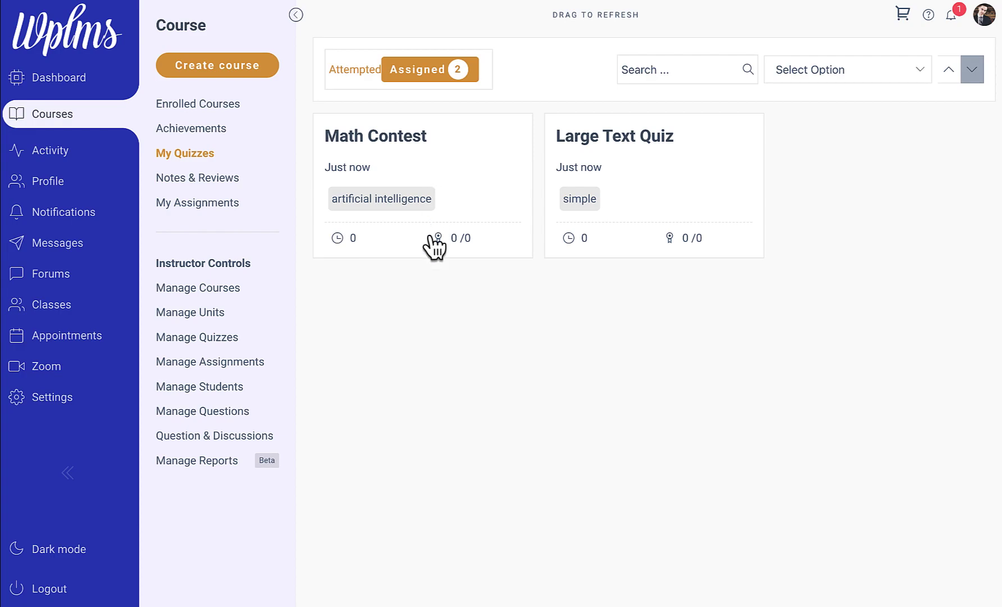
click(397, 142)
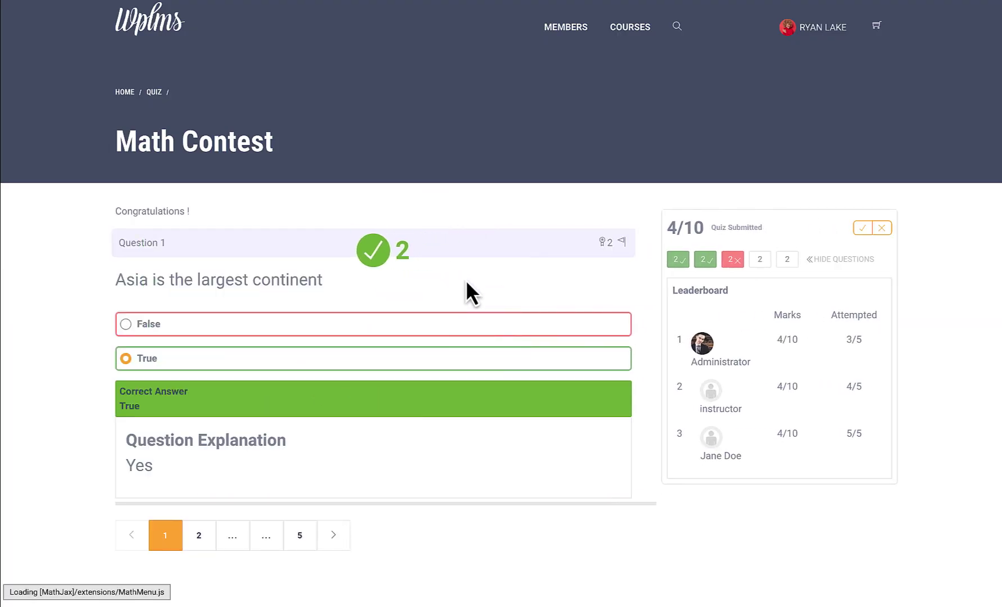
scroll(335, 337, down, 3)
scroll(240, 382, up, 2)
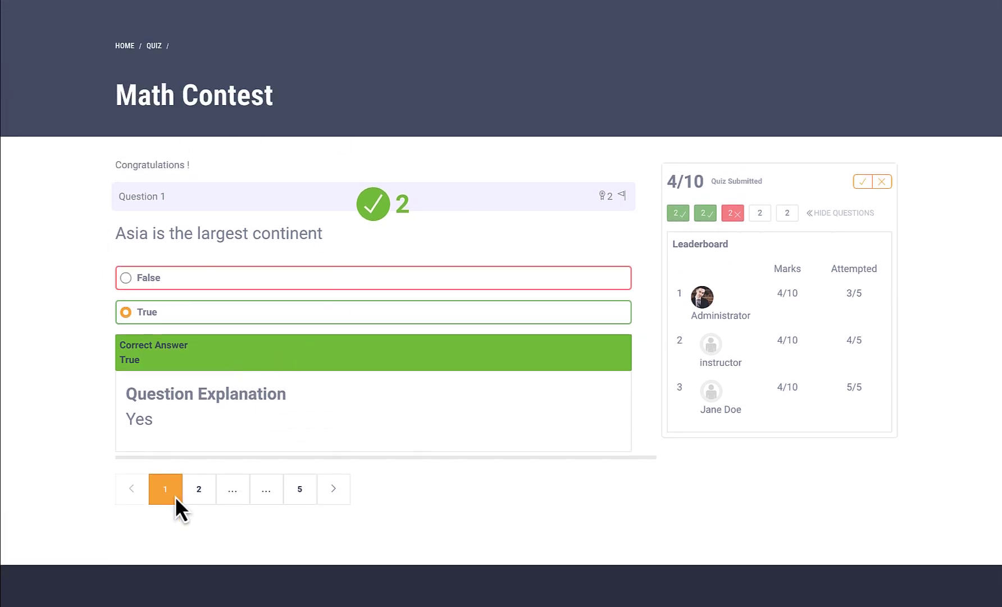
Go to results page 2 and filter to show only incorrectly answered questions
click(199, 499)
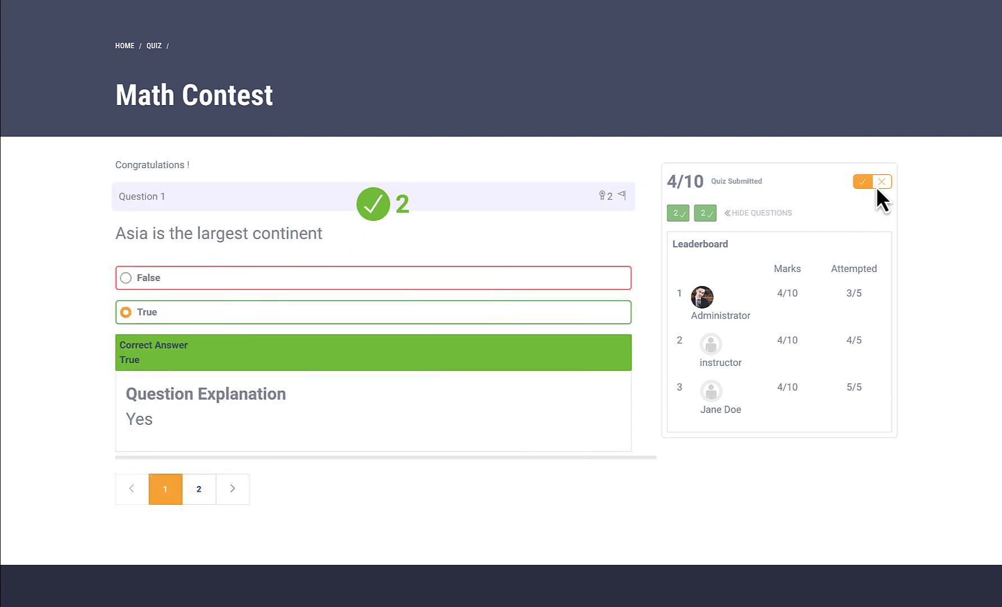
click(882, 184)
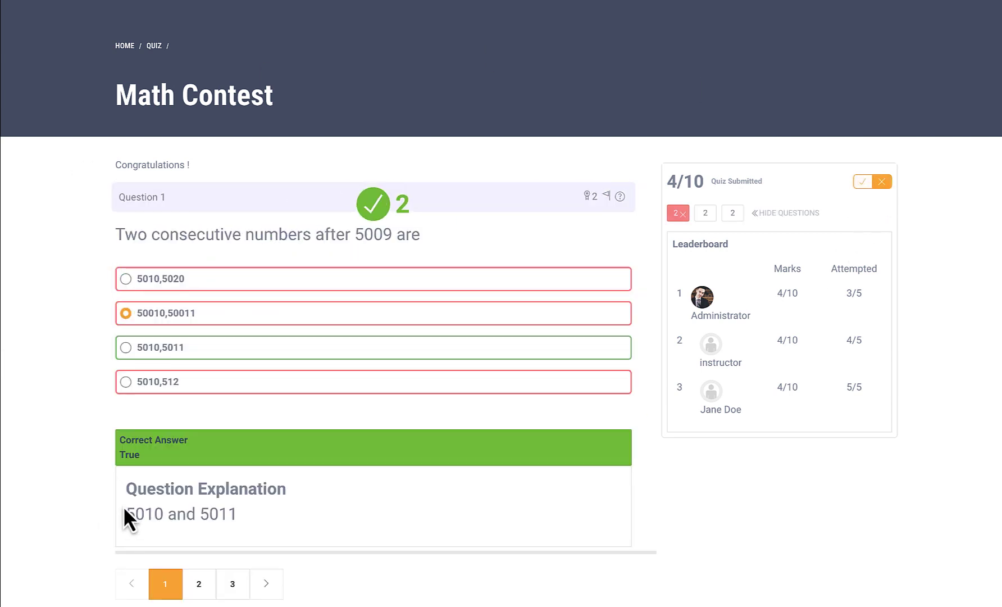
scroll(123, 506, down, 1)
scroll(233, 489, up, 2)
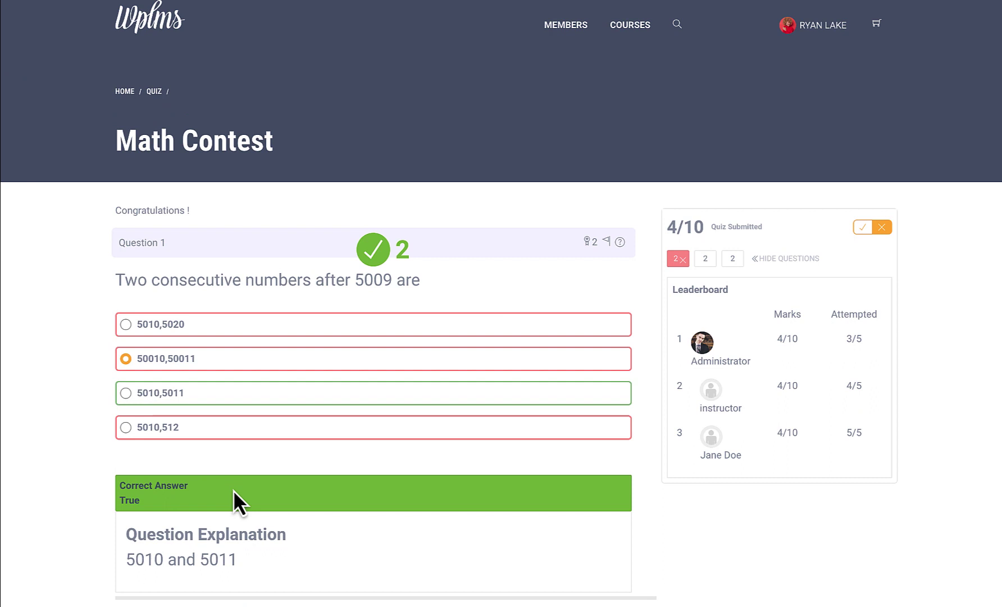